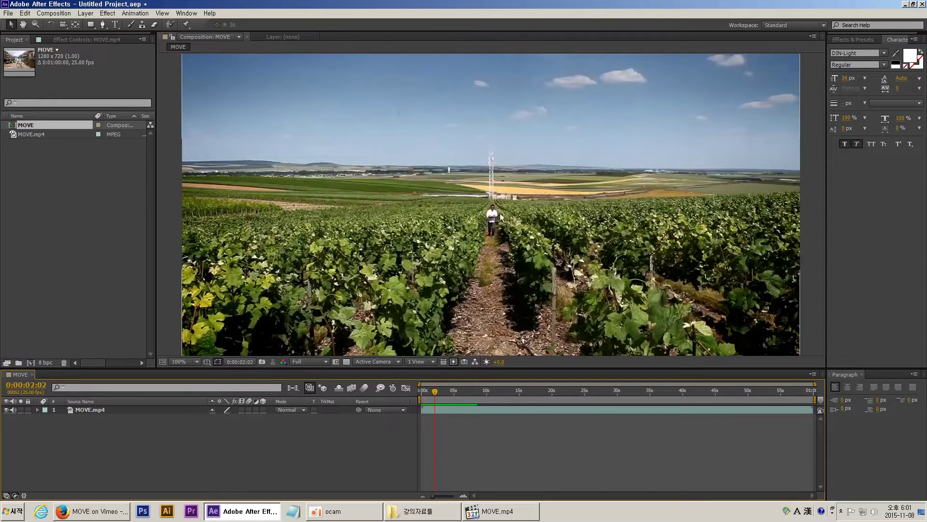
- Close the Paragraph panel and return the playhead to the start of the MOVE composition
{"action": "left_click_drag", "start_coordinate": [447, 393], "coordinate": [674, 395]}
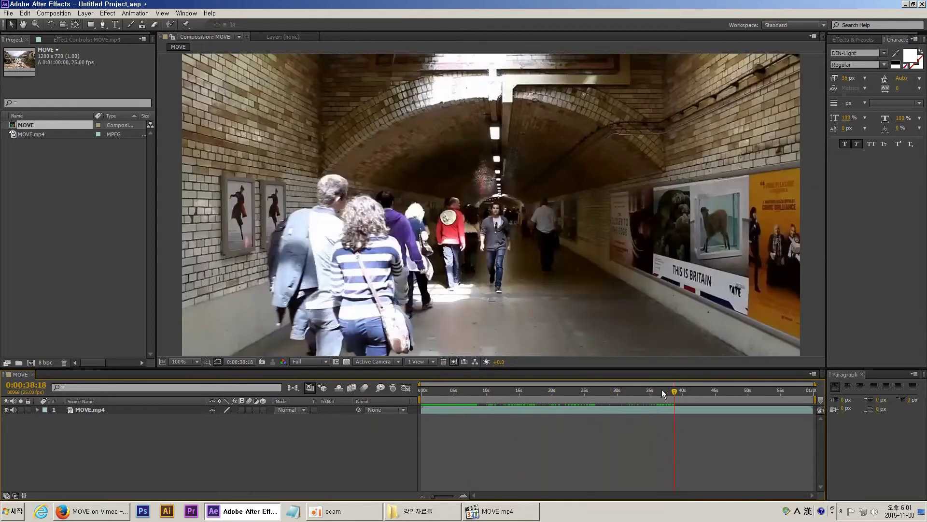
{"action": "left_click", "coordinate": [862, 374]}
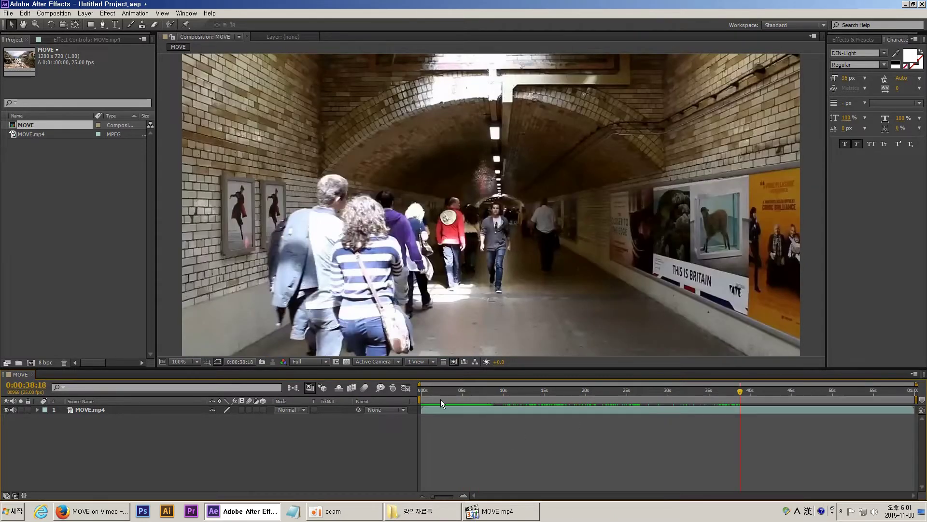
{"action": "left_click", "coordinate": [422, 390]}
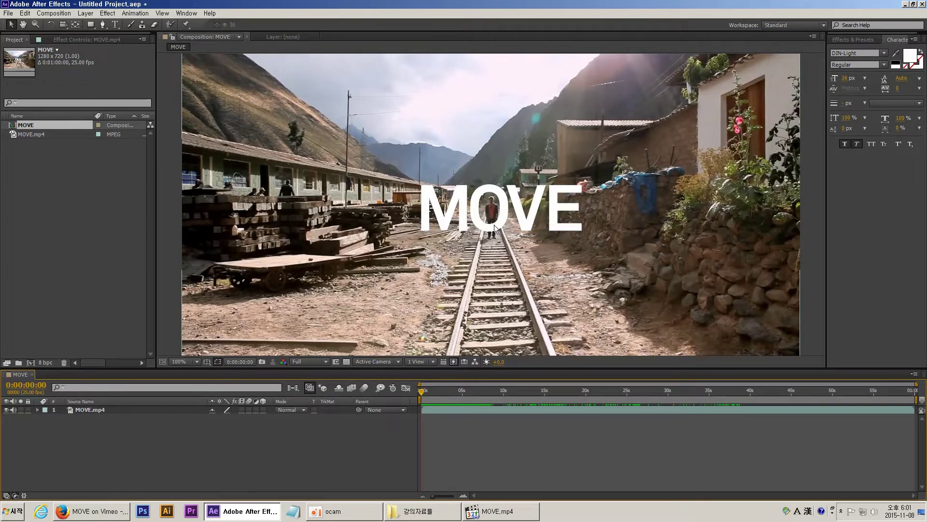
- Examine the opening scenes and cuts of the MOVE.mp4 footage by scrubbing and playing the composition
{"action": "left_click_drag", "start_coordinate": [422, 389], "coordinate": [443, 393]}
{"action": "left_click", "coordinate": [442, 408]}
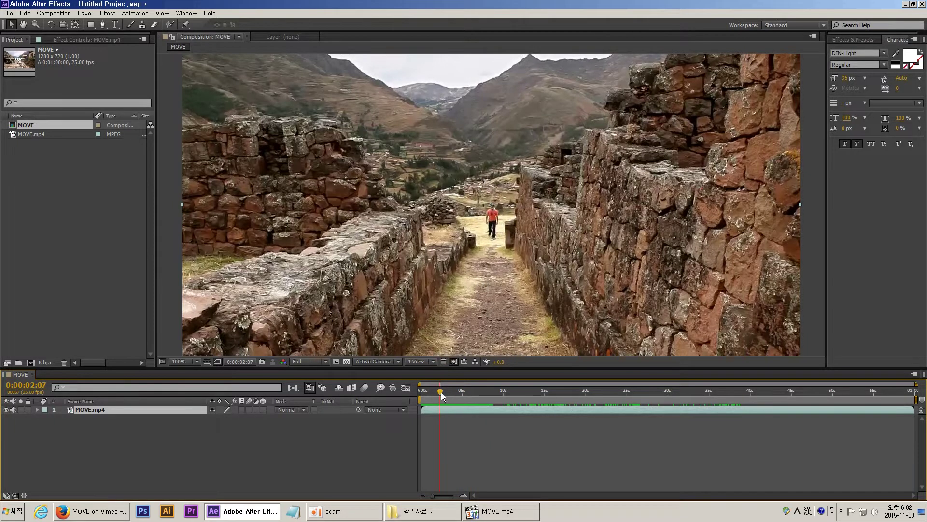
{"action": "left_click_drag", "start_coordinate": [442, 392], "coordinate": [452, 393]}
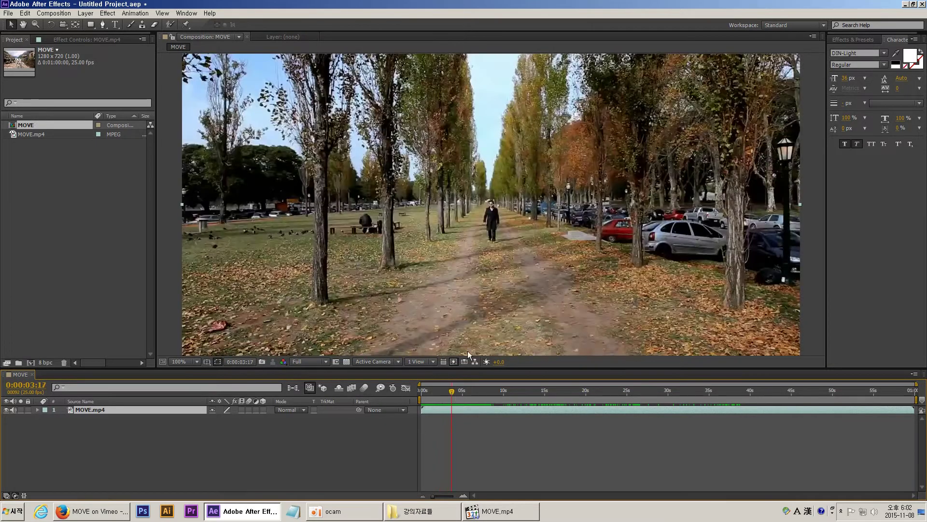
{"action": "key", "text": "Page_Down"}
{"action": "key", "text": "Page_Down"}
{"action": "key", "text": "Page_Down"}
{"action": "key", "text": "Page_Down"}
{"action": "key", "text": "Page_Down"}
{"action": "key", "text": "Page_Down"}
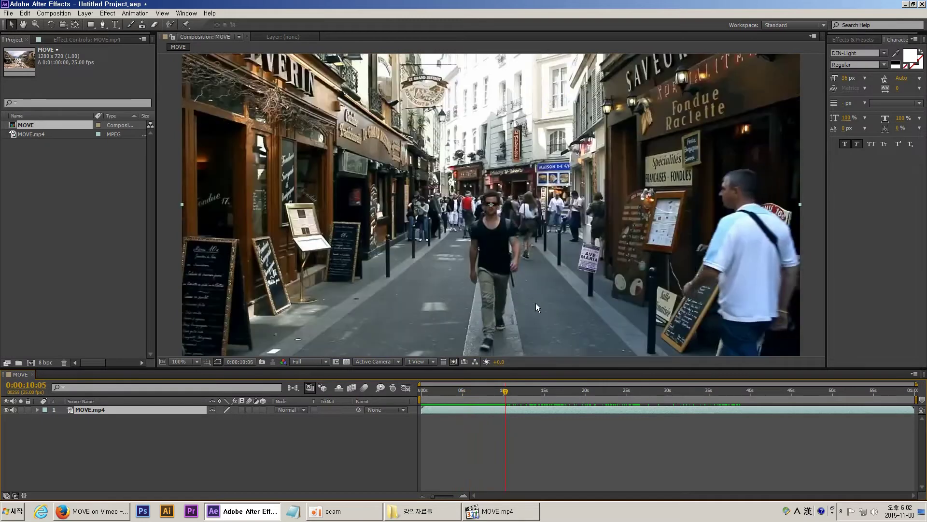
{"action": "key", "text": "space"}
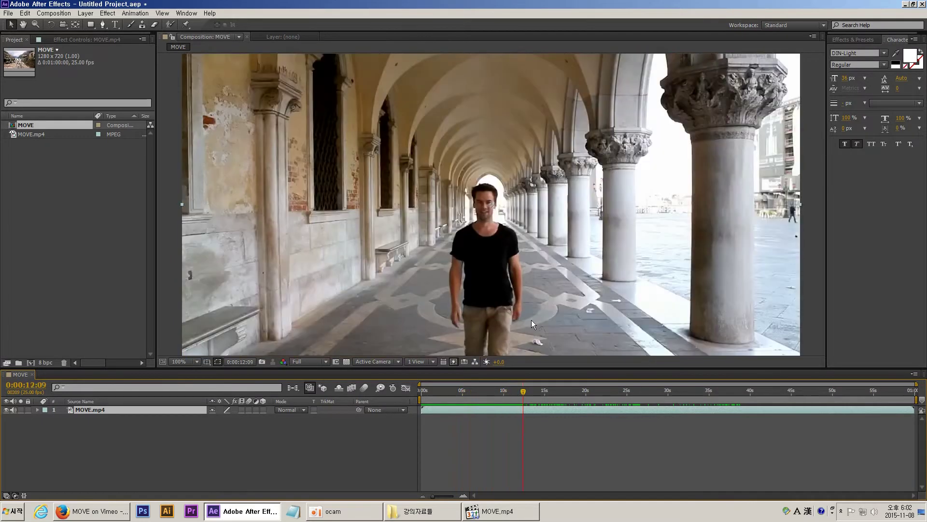
{"action": "left_click_drag", "start_coordinate": [519, 393], "coordinate": [478, 393]}
{"action": "left_click", "coordinate": [470, 393]}
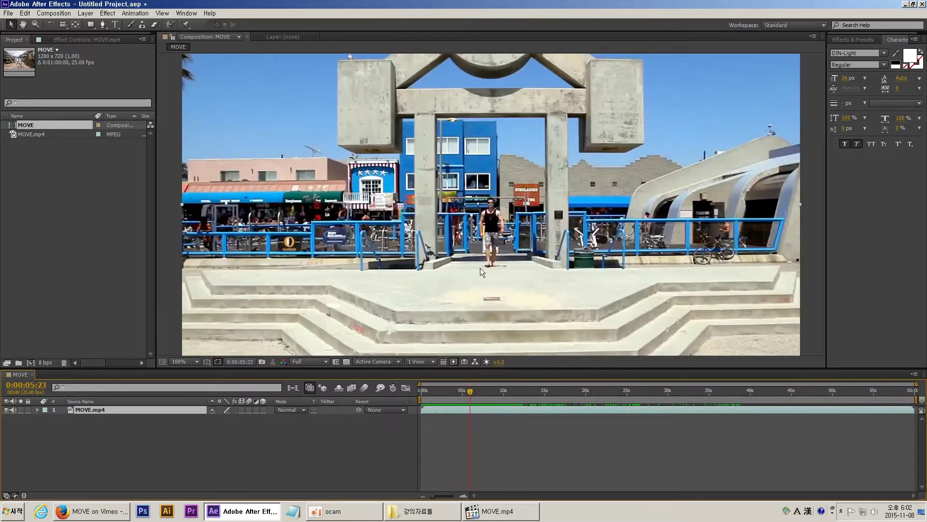
{"action": "key", "text": "space"}
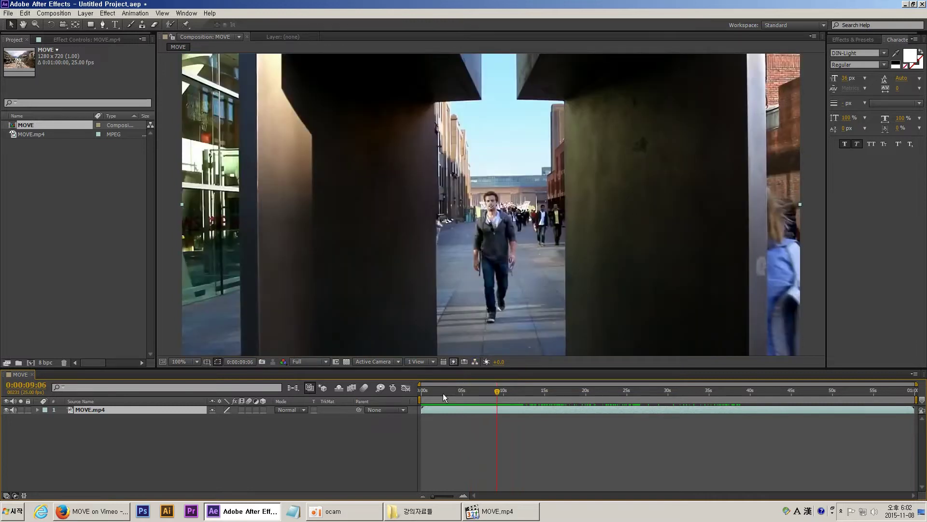
{"action": "left_click_drag", "start_coordinate": [425, 394], "coordinate": [427, 396]}
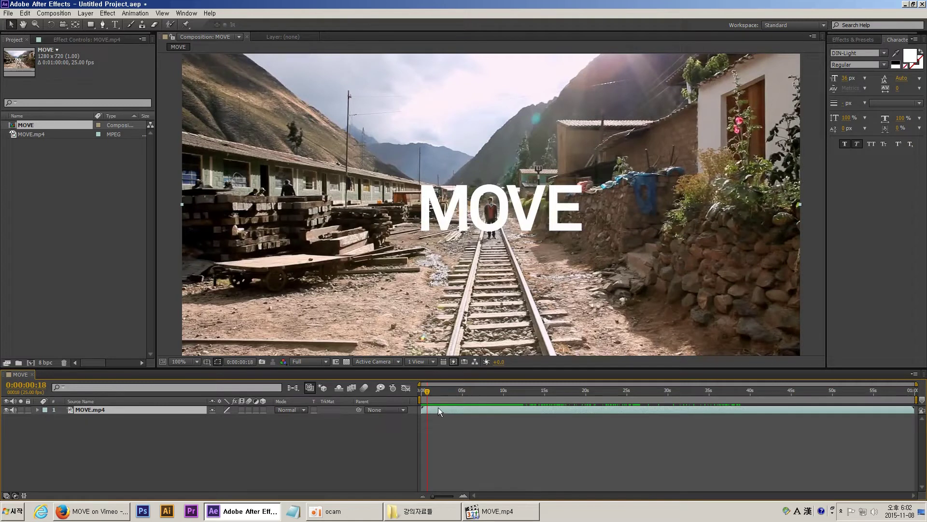
{"action": "mouse_move", "coordinate": [423, 390]}
{"action": "left_mouse_down"}
{"action": "mouse_move", "coordinate": [445, 391]}
{"action": "mouse_move", "coordinate": [423, 392]}
{"action": "left_mouse_up"}
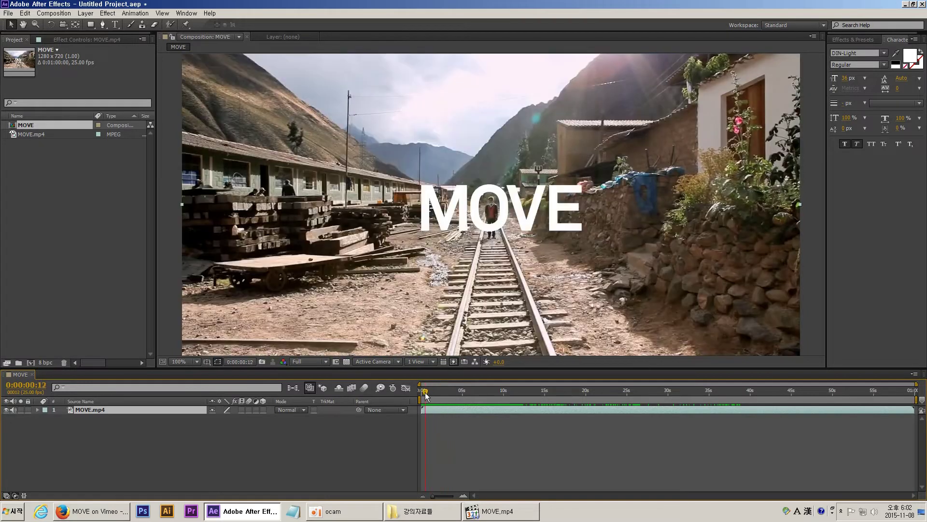
- Import the BBQ Flames Through Chicken, Bike Track on Peaceful Street, Colorful Water Surface, Fall Creek and Fall Leafs in the Sky clips as footage
{"action": "left_click", "coordinate": [68, 178]}
{"action": "double_click", "coordinate": [68, 178]}
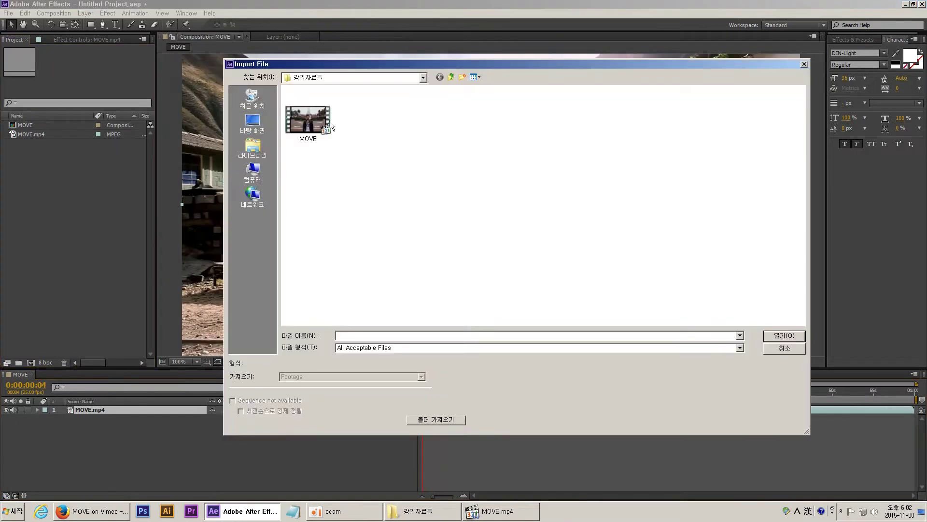
{"action": "left_click", "coordinate": [451, 77]}
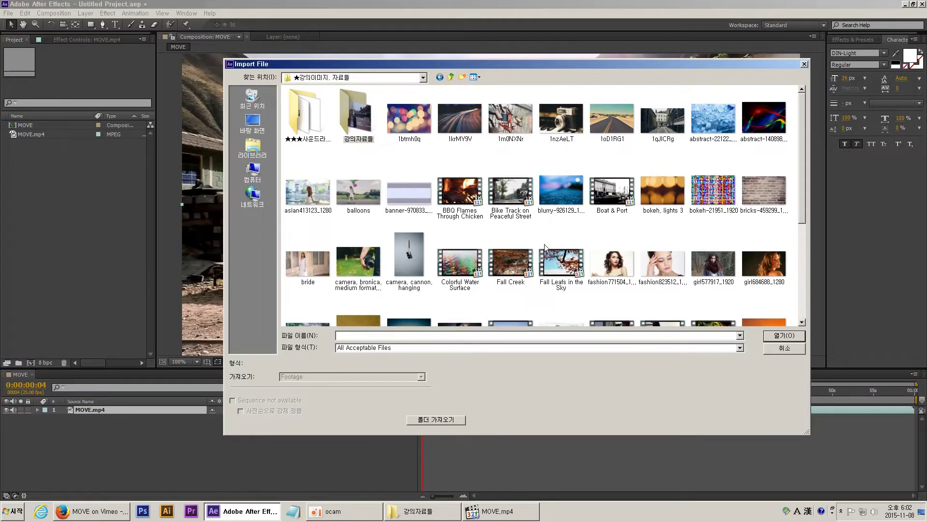
{"action": "left_click", "coordinate": [550, 259]}
{"action": "left_click", "coordinate": [459, 265], "text": "shift"}
{"action": "left_click", "coordinate": [470, 197], "text": "ctrl"}
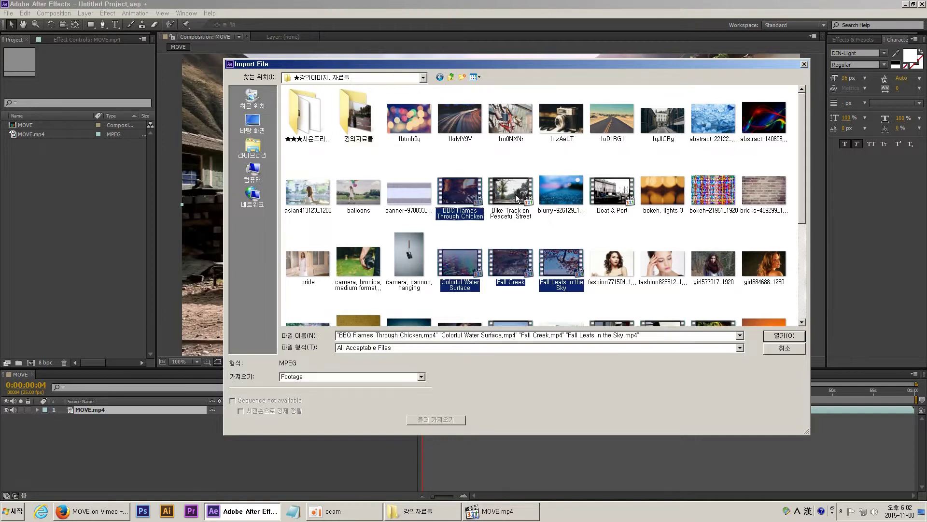
{"action": "left_click", "coordinate": [511, 196], "text": "ctrl"}
{"action": "left_click", "coordinate": [784, 335]}
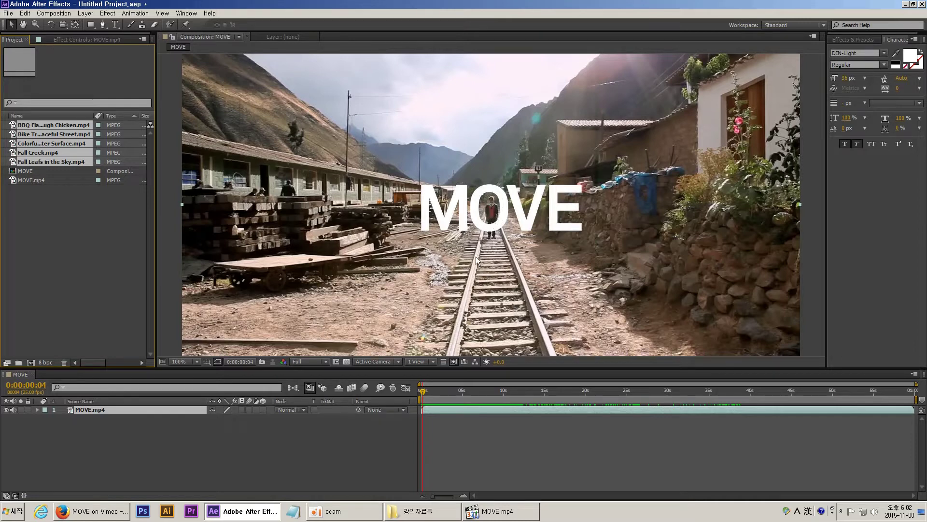
- Set the playhead to 0:00:01:00 and display the audio waveform of the MOVE.mp4 layer
{"action": "mouse_move", "coordinate": [427, 391]}
{"action": "left_mouse_down"}
{"action": "mouse_move", "coordinate": [448, 391]}
{"action": "mouse_move", "coordinate": [439, 390]}
{"action": "left_mouse_up"}
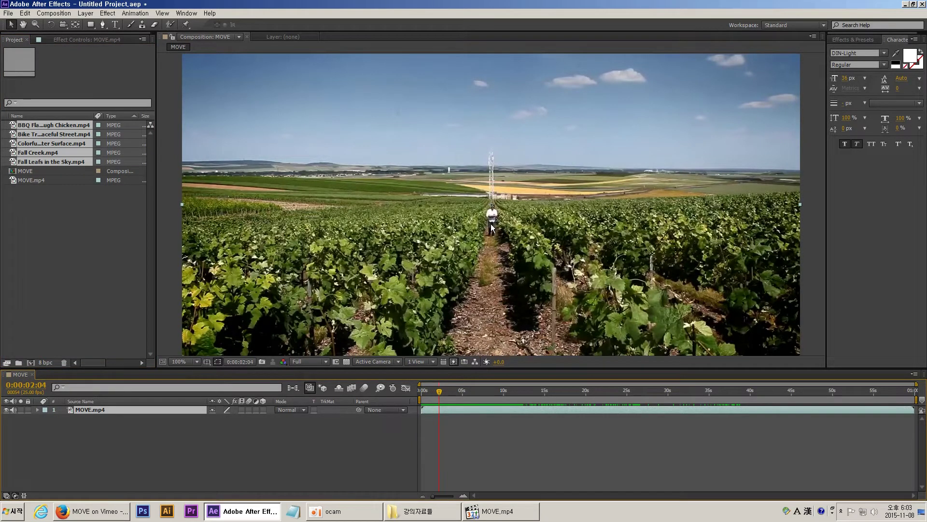
{"action": "mouse_move", "coordinate": [440, 390]}
{"action": "left_mouse_down"}
{"action": "mouse_move", "coordinate": [420, 392]}
{"action": "mouse_move", "coordinate": [437, 397]}
{"action": "left_mouse_up"}
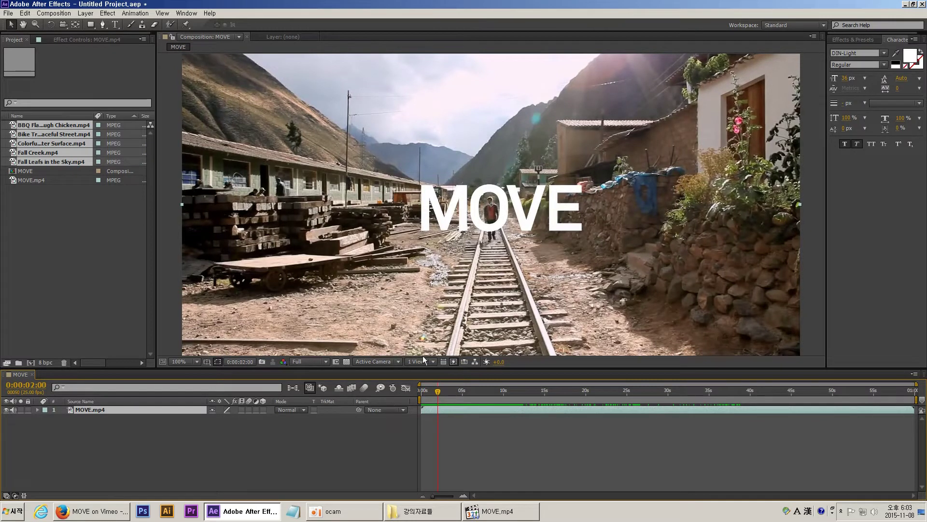
{"action": "left_click", "coordinate": [429, 390]}
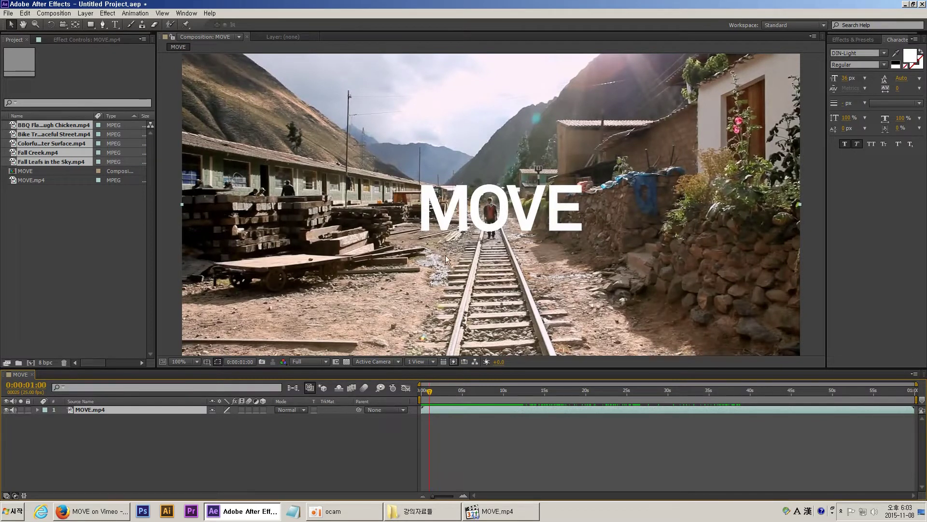
{"action": "key", "text": "l"}
{"action": "key", "text": "l"}
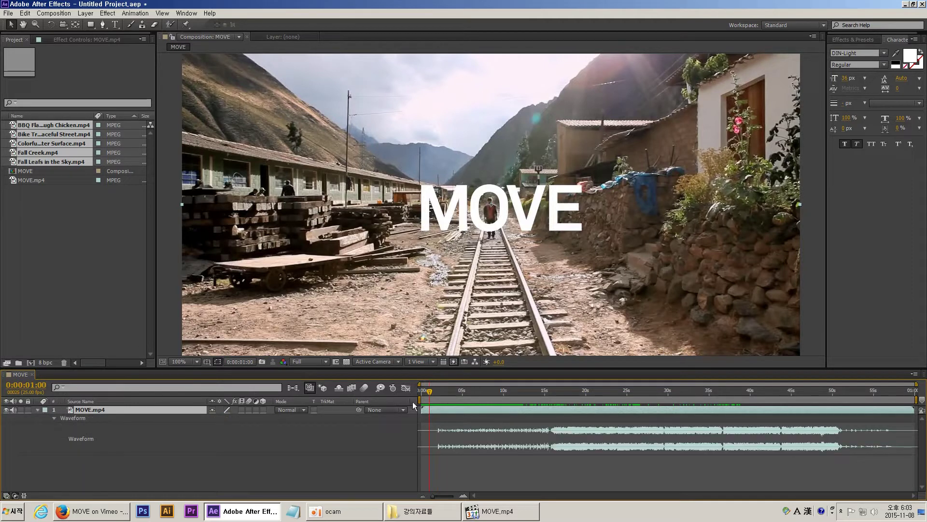
- Collapse the MOVE.mp4 waveform, reveal the layer's Audio Levels property, and display the waveform again
{"action": "key", "text": "l"}
{"action": "key", "text": "l"}
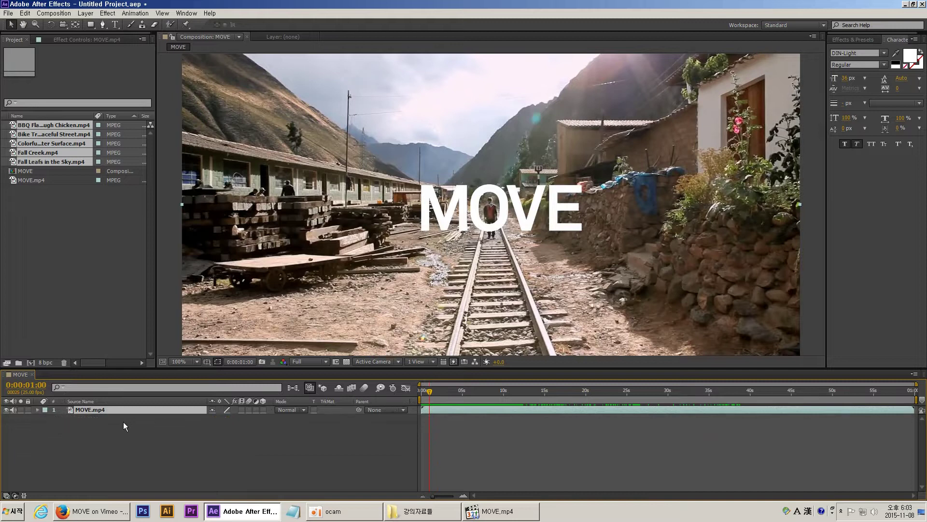
{"action": "key", "text": "l"}
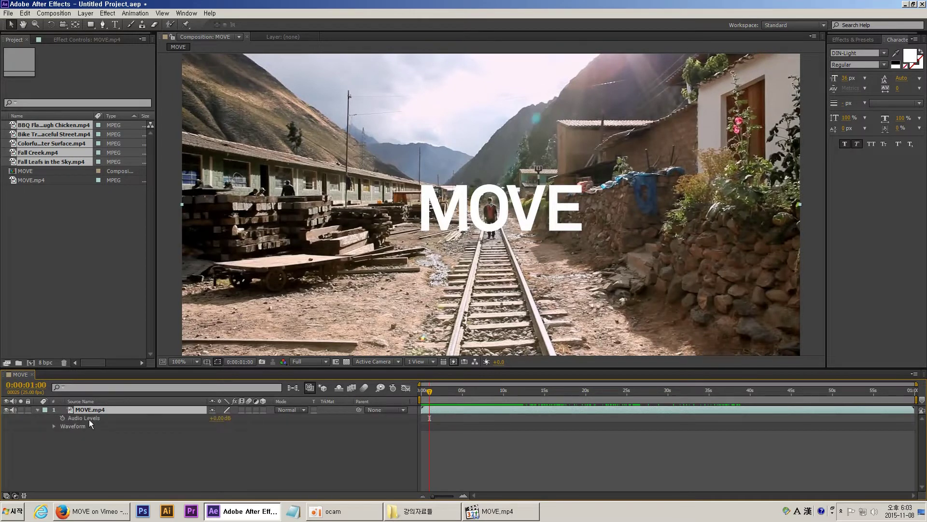
{"action": "left_click", "coordinate": [54, 426]}
{"action": "key", "text": "l"}
{"action": "key", "text": "l"}
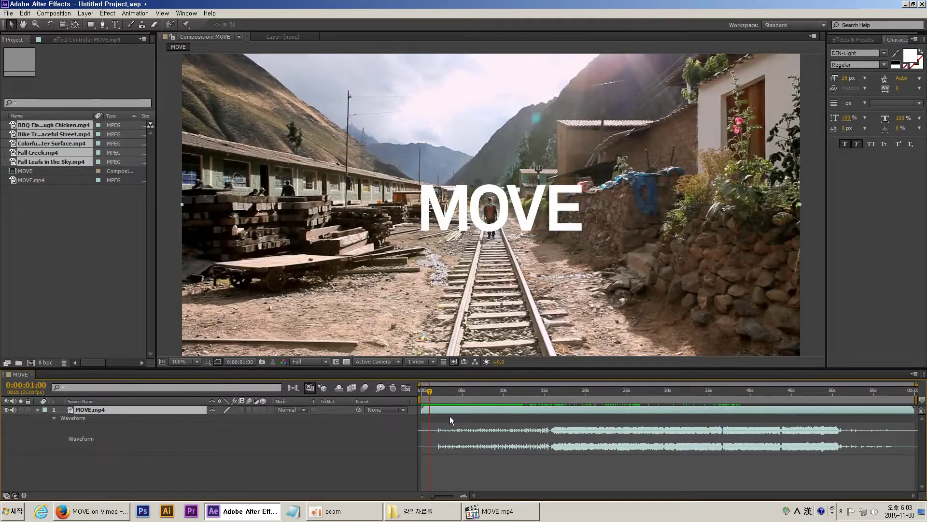
- Place the playhead on the first audio peak of MOVE.mp4 at 0:00:02:02
{"action": "left_click", "coordinate": [436, 394]}
{"action": "key", "text": "equal"}
{"action": "key", "text": "equal"}
{"action": "key", "text": "equal"}
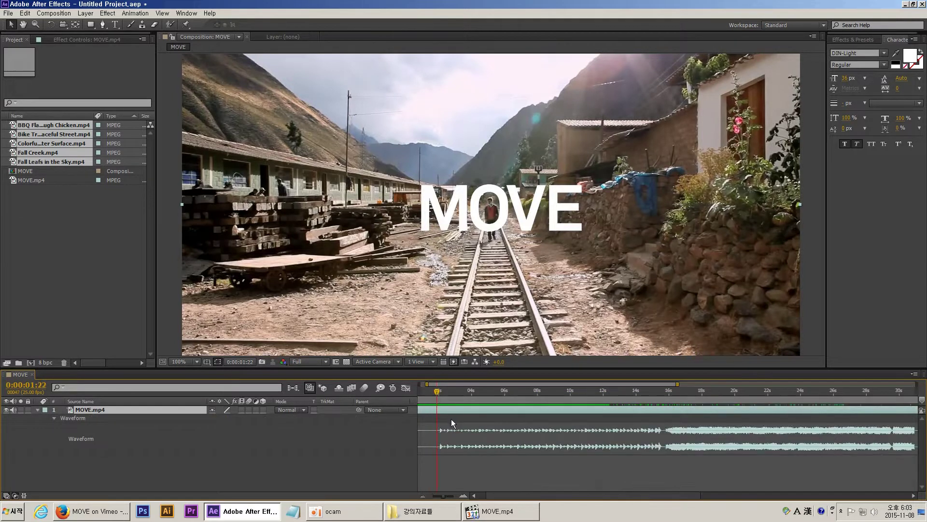
{"action": "left_click", "coordinate": [451, 393]}
{"action": "key", "text": "minus"}
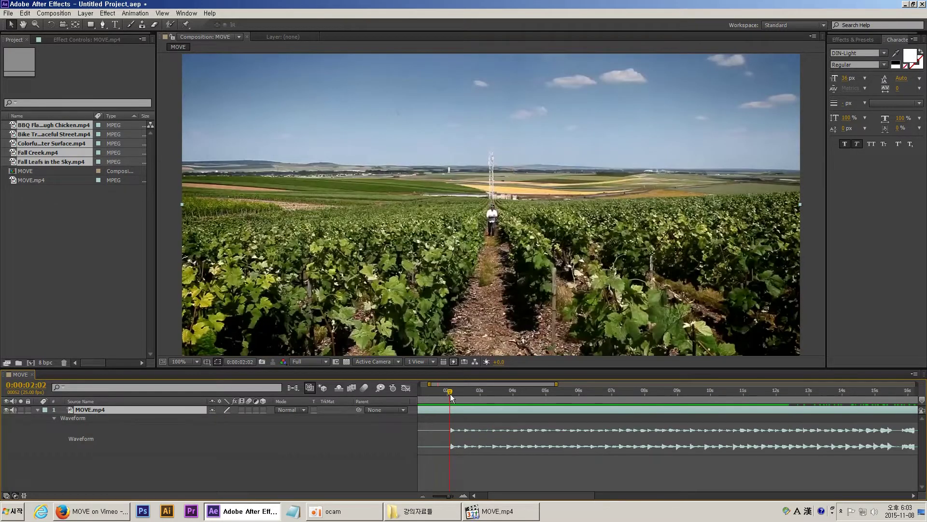
{"action": "left_click", "coordinate": [391, 463]}
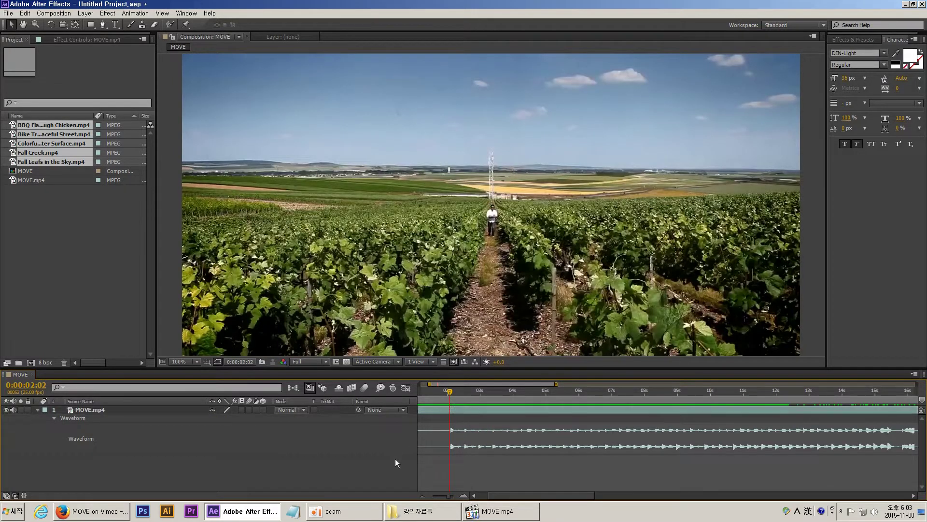
{"action": "key", "text": "minus"}
{"action": "key", "text": "minus"}
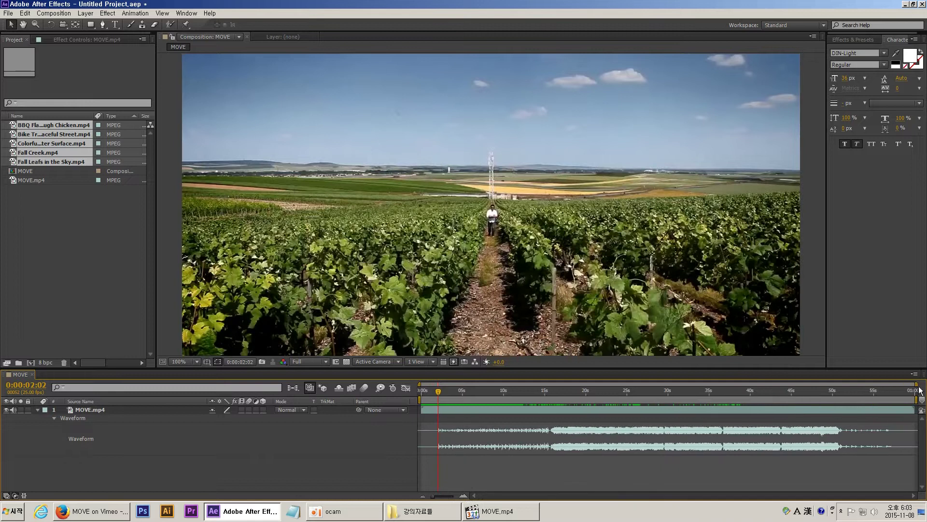
- Switch the timeline to the Graph Editor and enable Show Audio Waveforms for the MOVE.mp4 layer
{"action": "left_click", "coordinate": [523, 511]}
{"action": "left_click", "coordinate": [522, 511]}
{"action": "left_click", "coordinate": [406, 387]}
{"action": "left_click_drag", "start_coordinate": [436, 392], "coordinate": [457, 391]}
{"action": "left_click", "coordinate": [558, 486]}
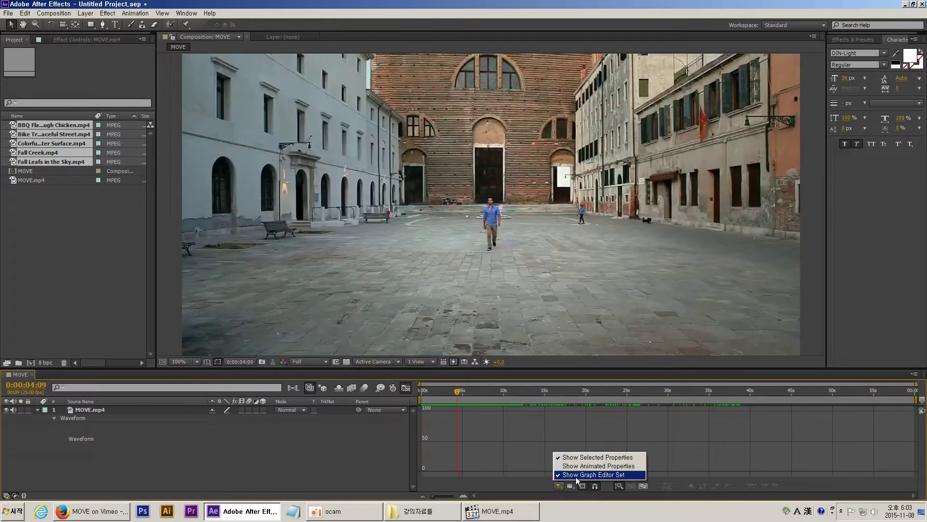
{"action": "left_click", "coordinate": [570, 486]}
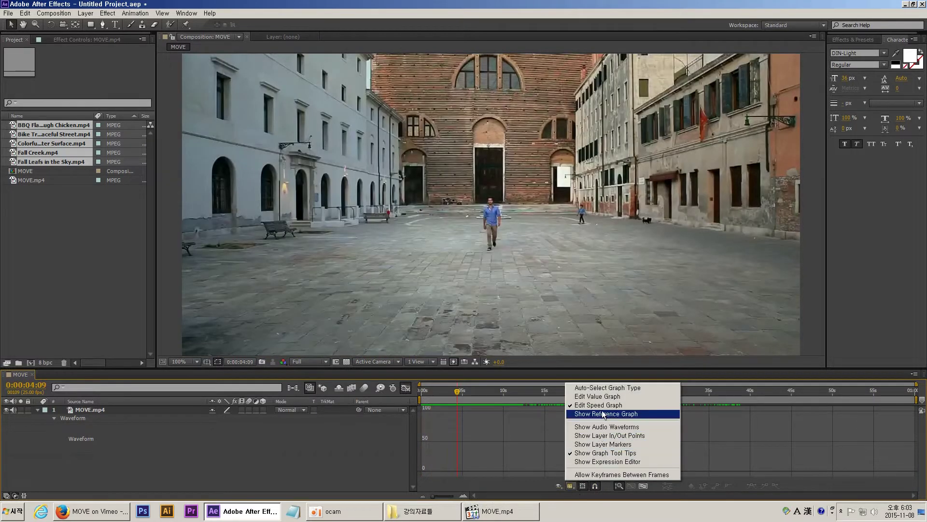
{"action": "left_click", "coordinate": [592, 427]}
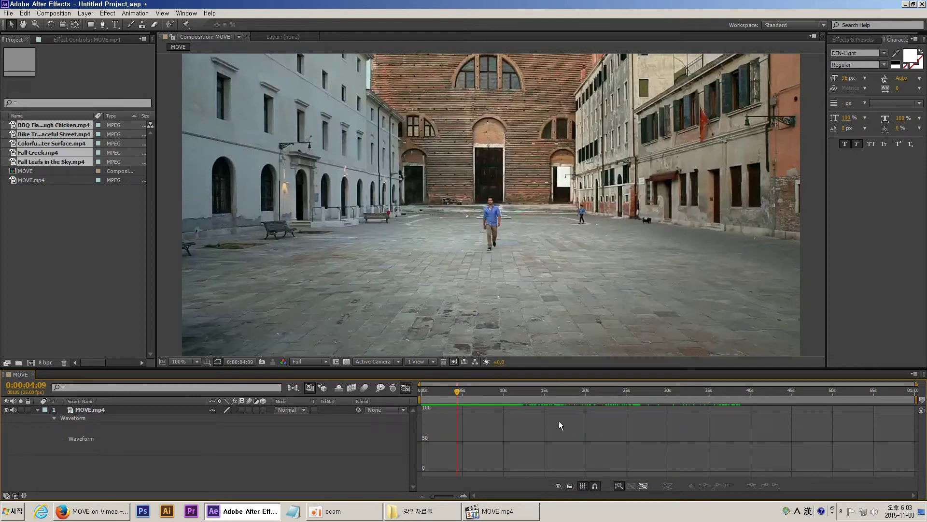
{"action": "left_click", "coordinate": [88, 411]}
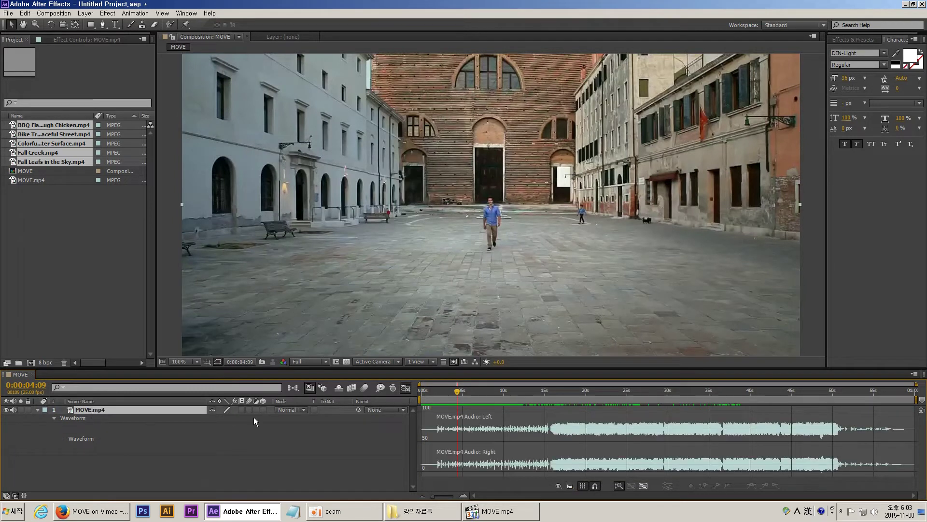
- Examine the left and right audio waveforms of MOVE.mp4 around the first beat at 0:00:02:02
{"action": "mouse_move", "coordinate": [450, 394]}
{"action": "left_mouse_down"}
{"action": "mouse_move", "coordinate": [434, 397]}
{"action": "mouse_move", "coordinate": [469, 394]}
{"action": "mouse_move", "coordinate": [431, 387]}
{"action": "mouse_move", "coordinate": [440, 391]}
{"action": "left_mouse_up"}
{"action": "key", "text": "equal"}
{"action": "key", "text": "equal"}
{"action": "key", "text": "equal"}
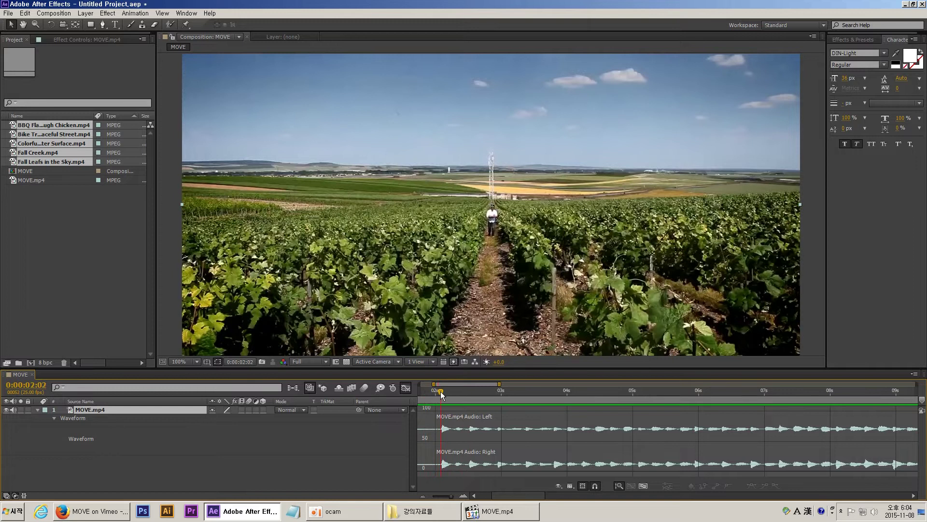
{"action": "key", "text": "space"}
{"action": "left_click_drag", "start_coordinate": [450, 467], "coordinate": [455, 471]}
{"action": "key", "text": "v"}
{"action": "key", "text": "minus"}
{"action": "key", "text": "minus"}
{"action": "key", "text": "minus"}
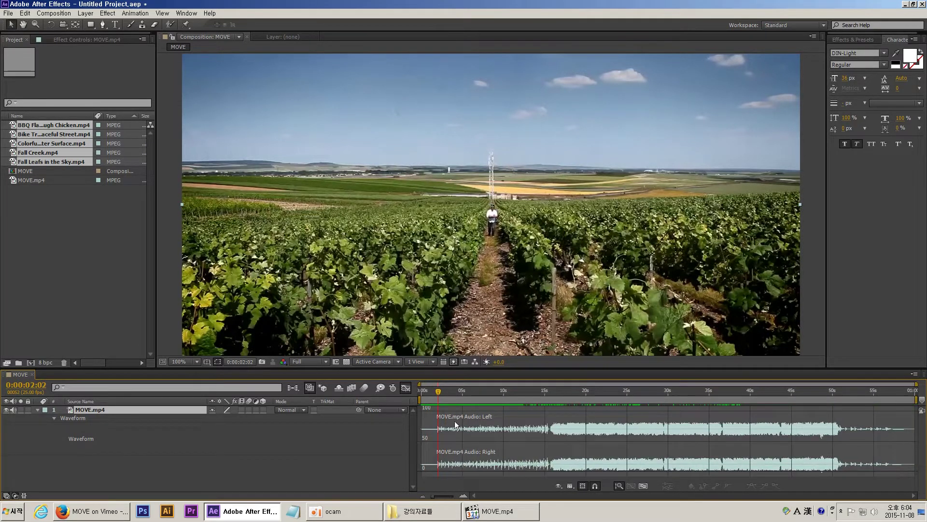
{"action": "key", "text": "space"}
{"action": "key", "text": "v"}
{"action": "key", "text": "equal"}
{"action": "key", "text": "equal"}
{"action": "key", "text": "equal"}
{"action": "key", "text": "equal"}
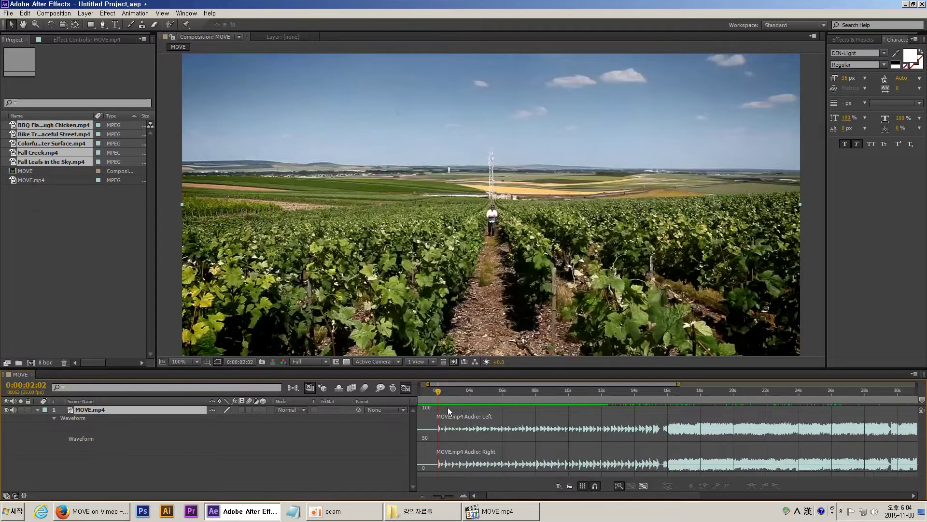
- Select the MOVE.mp4 layer and leave the Graph Editor for the layer bar view
{"action": "left_click", "coordinate": [302, 471]}
{"action": "left_click", "coordinate": [181, 409]}
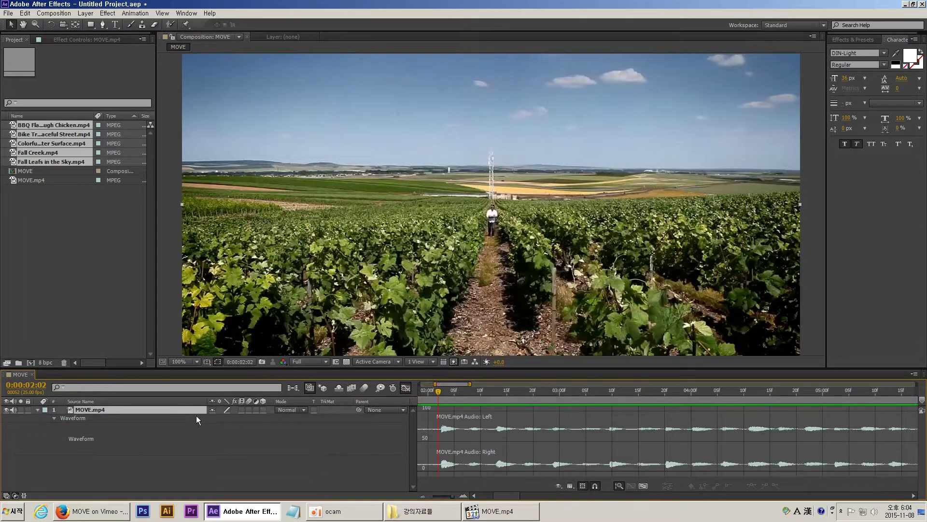
{"action": "left_click", "coordinate": [406, 387]}
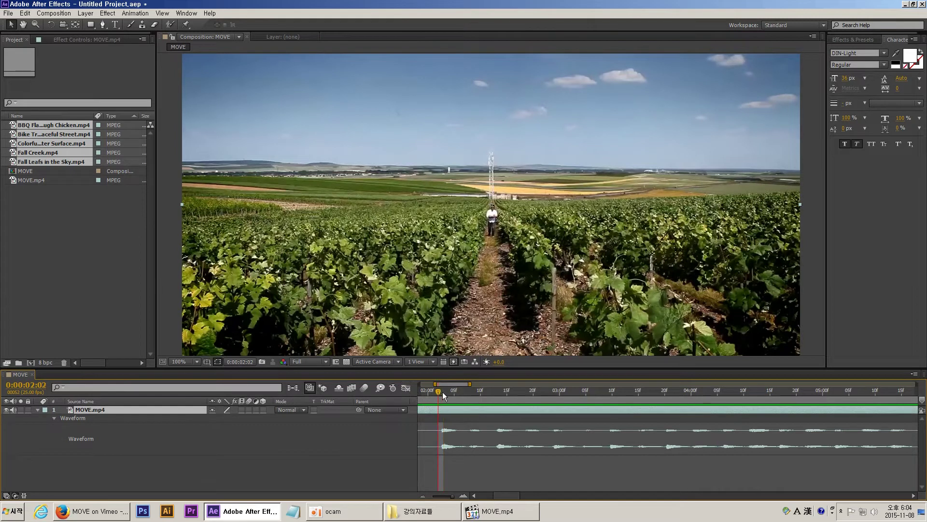
- Add layer markers to MOVE.mp4 on the beats at 0:00:02:02 and 0:00:02:13
{"action": "key", "text": "equal"}
{"action": "key", "text": "equal"}
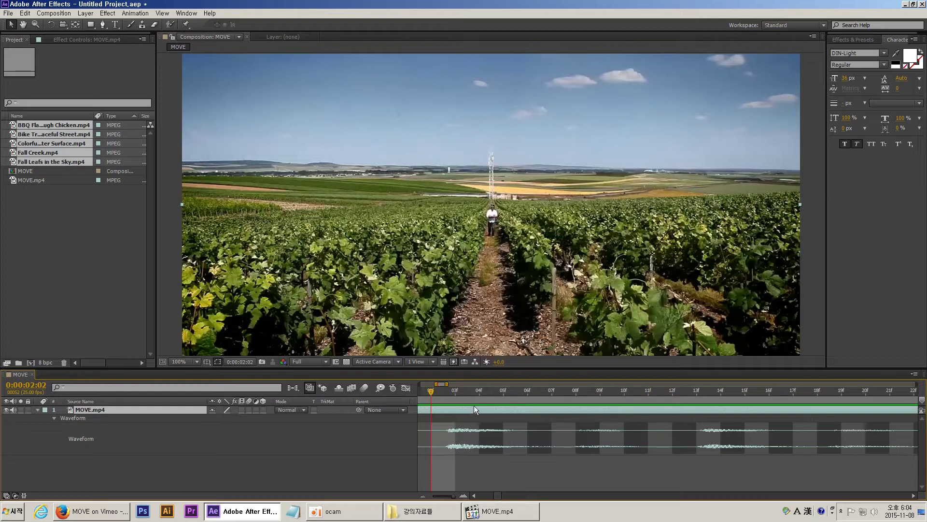
{"action": "key", "text": "KP_Multiply"}
{"action": "left_click", "coordinate": [517, 393]}
{"action": "left_click_drag", "start_coordinate": [516, 393], "coordinate": [693, 412]}
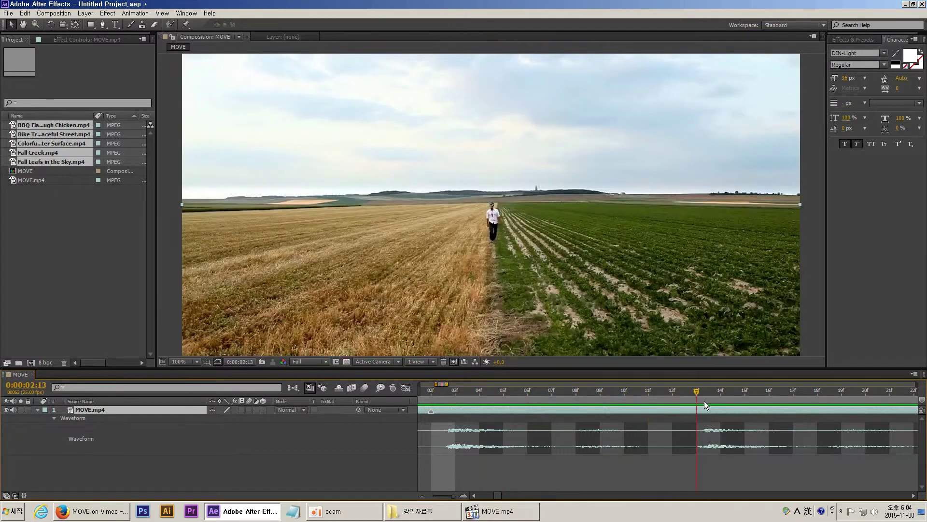
{"action": "key", "text": "KP_Multiply"}
{"action": "key", "text": "space"}
{"action": "left_click_drag", "start_coordinate": [755, 419], "coordinate": [582, 453]}
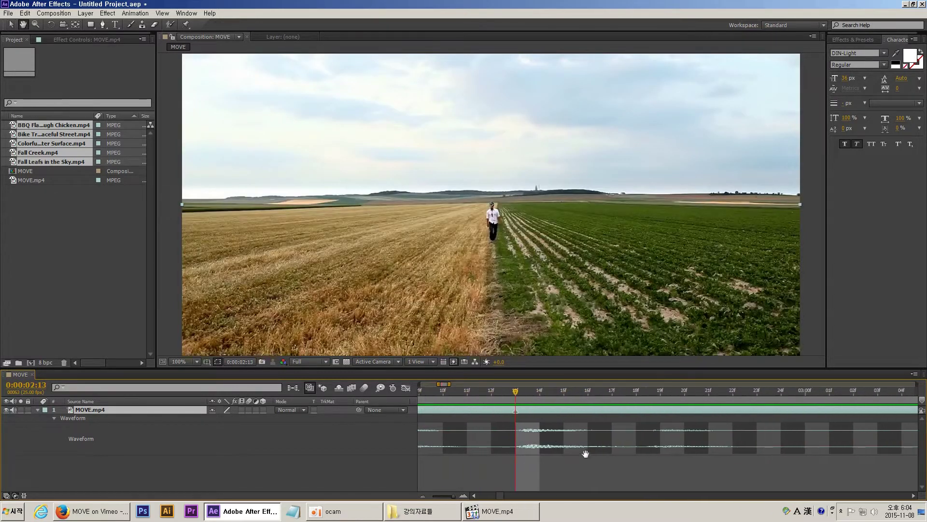
- Add layer markers to MOVE.mp4 on the beats at 0:00:02:19, 0:00:02:24 and 0:00:03:05
{"action": "key", "text": "minus"}
{"action": "key", "text": "minus"}
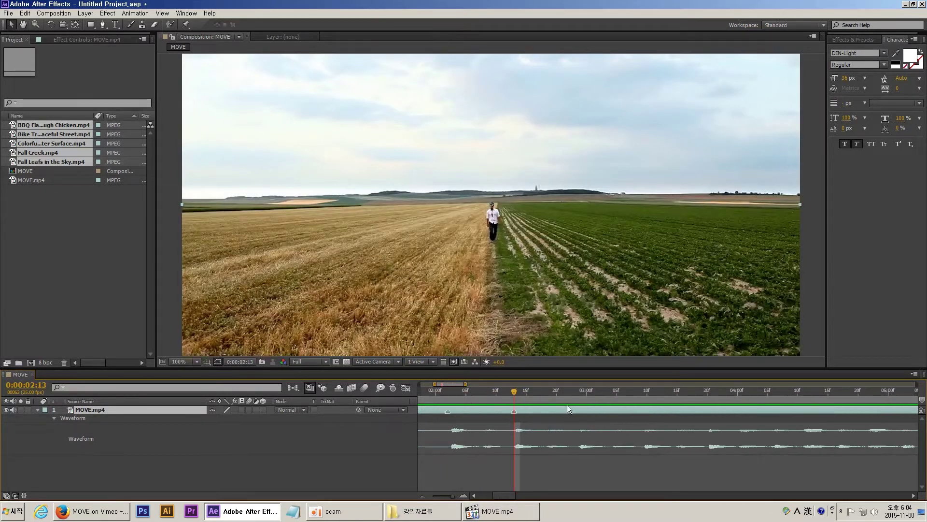
{"action": "left_click", "coordinate": [549, 388]}
{"action": "left_click", "coordinate": [550, 389]}
{"action": "key", "text": "KP_Multiply"}
{"action": "left_click", "coordinate": [580, 391]}
{"action": "key", "text": "KP_Multiply"}
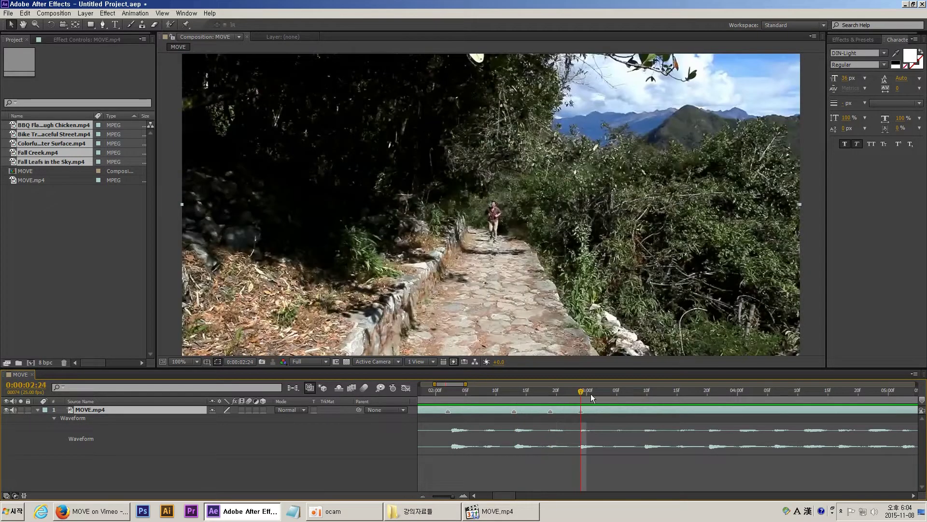
{"action": "left_click", "coordinate": [616, 390]}
{"action": "key", "text": "KP_Multiply"}
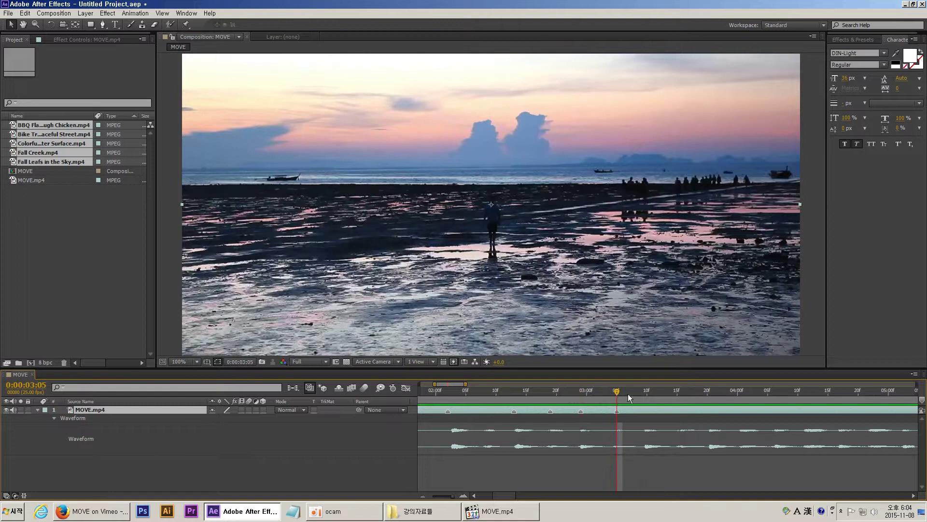
- Continue adding layer markers to MOVE.mp4 on the following waveform beats, up to about 9 seconds
{"action": "left_click", "coordinate": [641, 391]}
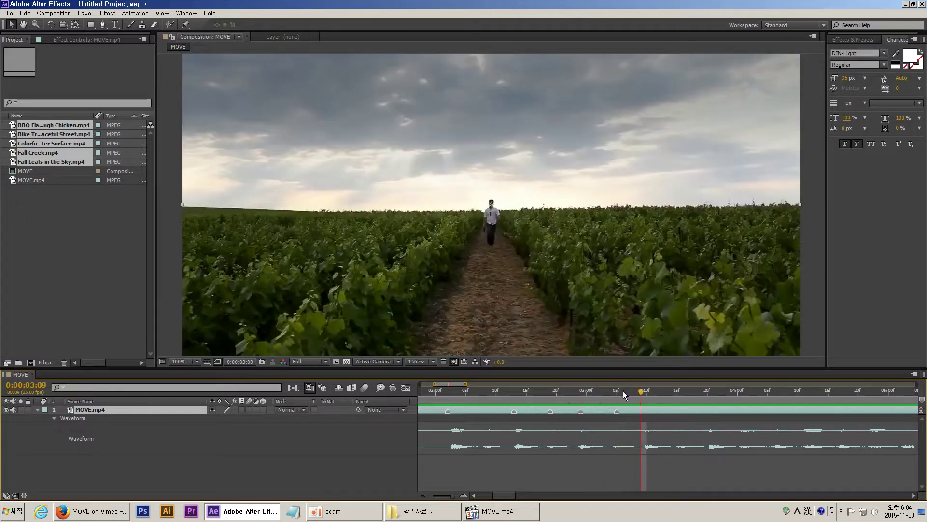
{"action": "key", "text": "semicolon"}
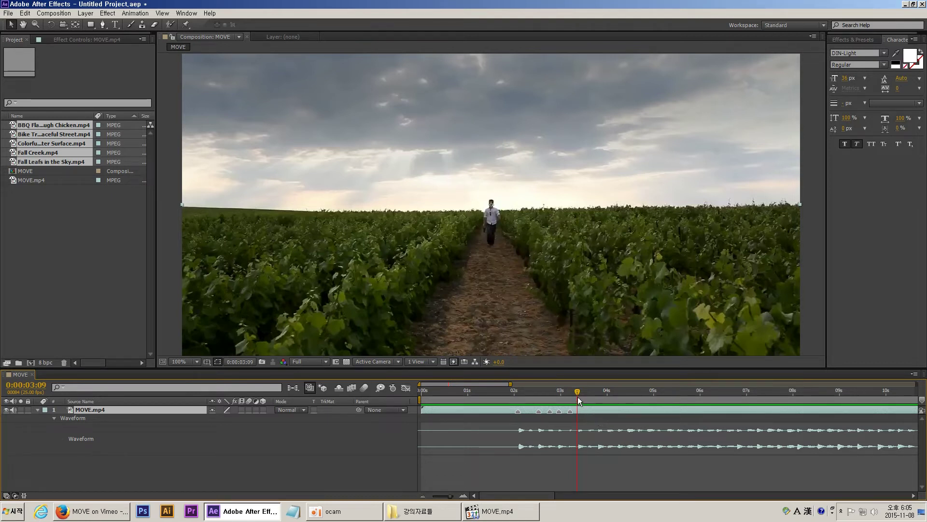
{"action": "mouse_move", "coordinate": [579, 394]}
{"action": "left_mouse_down"}
{"action": "mouse_move", "coordinate": [586, 398]}
{"action": "mouse_move", "coordinate": [578, 401]}
{"action": "left_mouse_up"}
{"action": "left_click_drag", "start_coordinate": [578, 392], "coordinate": [569, 396]}
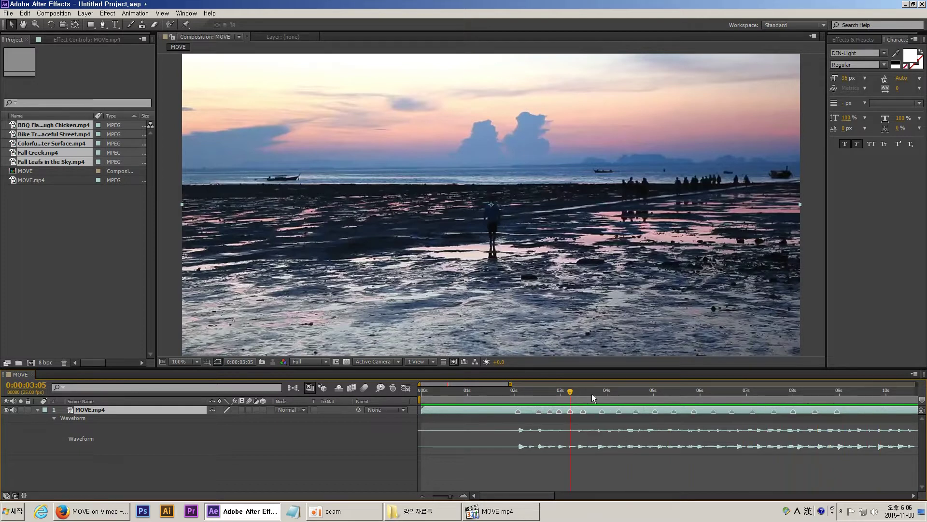
- Add BBQ Flames Through Chicken.mp4 above MOVE.mp4, split it at the 0:00:02:02 marker and delete the part after the cut
{"action": "left_click_drag", "start_coordinate": [822, 393], "coordinate": [517, 407]}
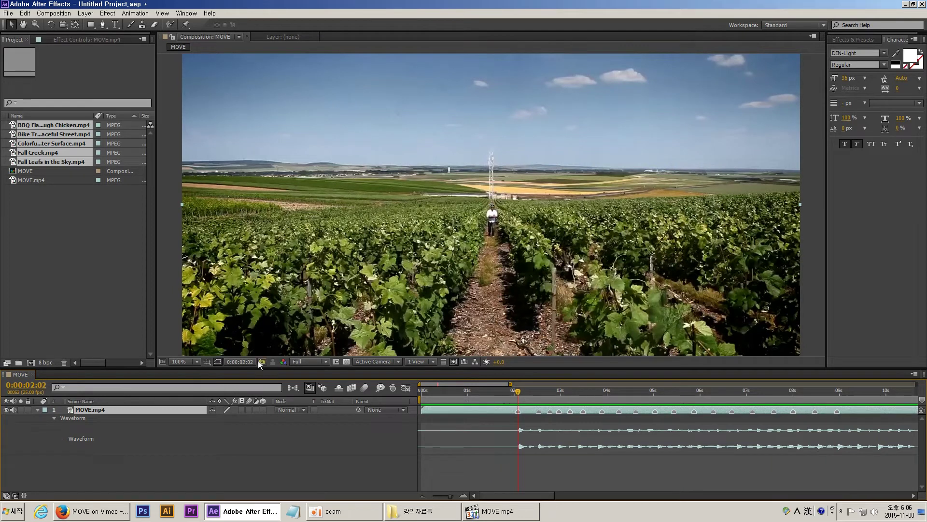
{"action": "left_click", "coordinate": [45, 263]}
{"action": "left_click_drag", "start_coordinate": [35, 128], "coordinate": [117, 407]}
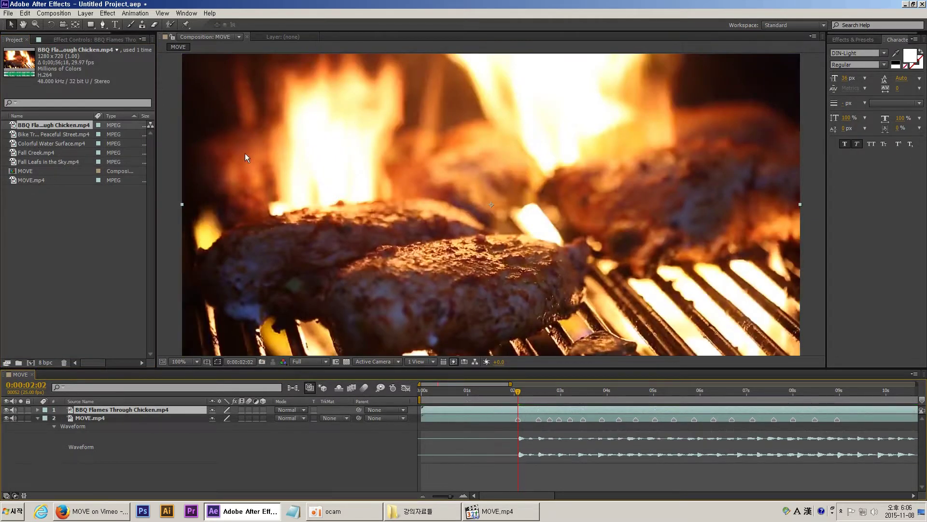
{"action": "left_click", "coordinate": [50, 15]}
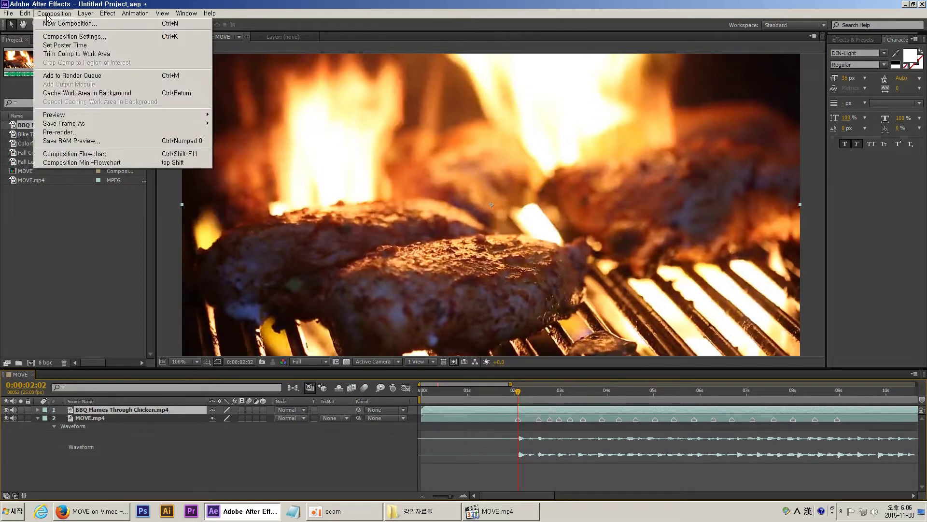
{"action": "mouse_move", "coordinate": [28, 14]}
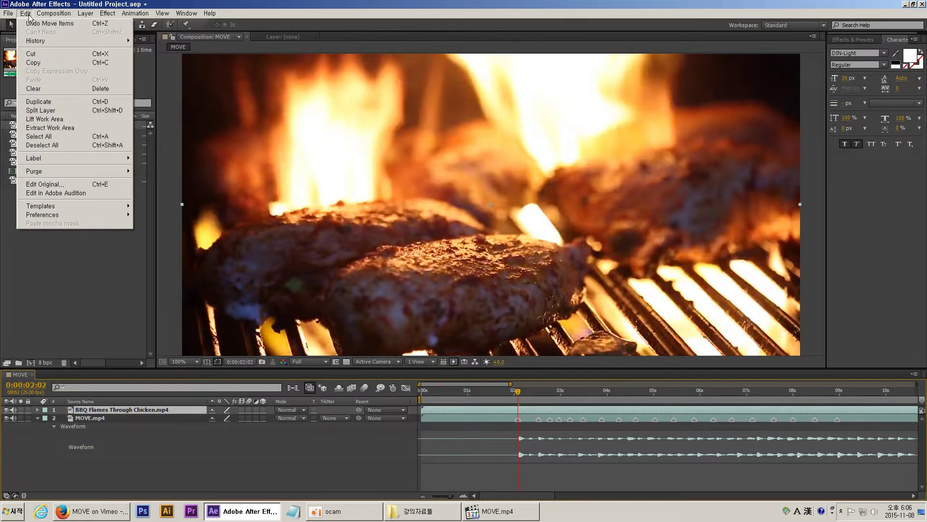
{"action": "left_click", "coordinate": [51, 112]}
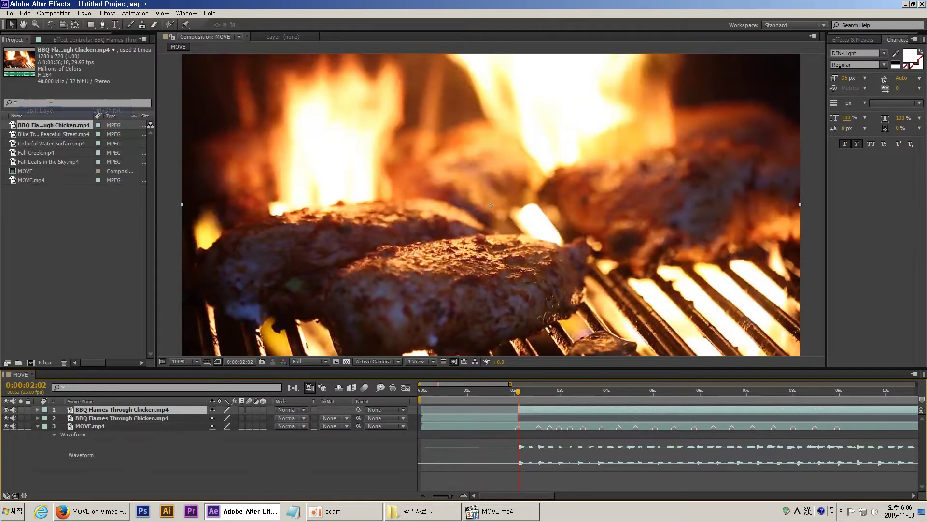
{"action": "mouse_move", "coordinate": [519, 393]}
{"action": "left_mouse_down"}
{"action": "mouse_move", "coordinate": [538, 395]}
{"action": "mouse_move", "coordinate": [520, 397]}
{"action": "left_mouse_up"}
{"action": "key", "text": "Delete"}
- Add Bike Track on Peaceful Street.mp4 as the top layer, starting at 0:00:02:02 and cut off at the 0:00:02:13 marker
{"action": "left_click_drag", "start_coordinate": [36, 133], "coordinate": [116, 407]}
{"action": "left_click_drag", "start_coordinate": [437, 406], "coordinate": [535, 406]}
{"action": "left_click", "coordinate": [534, 393]}
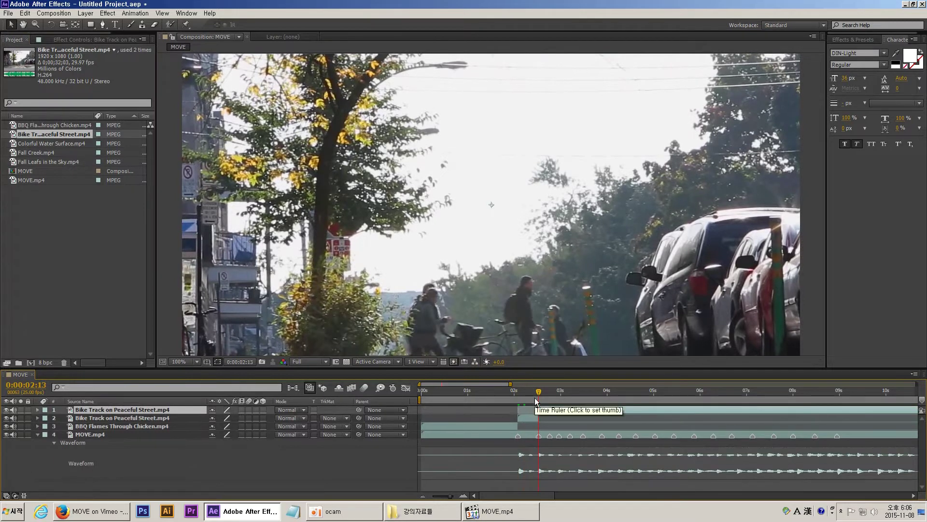
{"action": "key", "text": "alt+bracketright"}
- Add Colorful Water Surface.mp4 as the top layer, starting at 0:00:02:13 and cut off at the 0:00:02:19 marker
{"action": "left_click", "coordinate": [32, 141]}
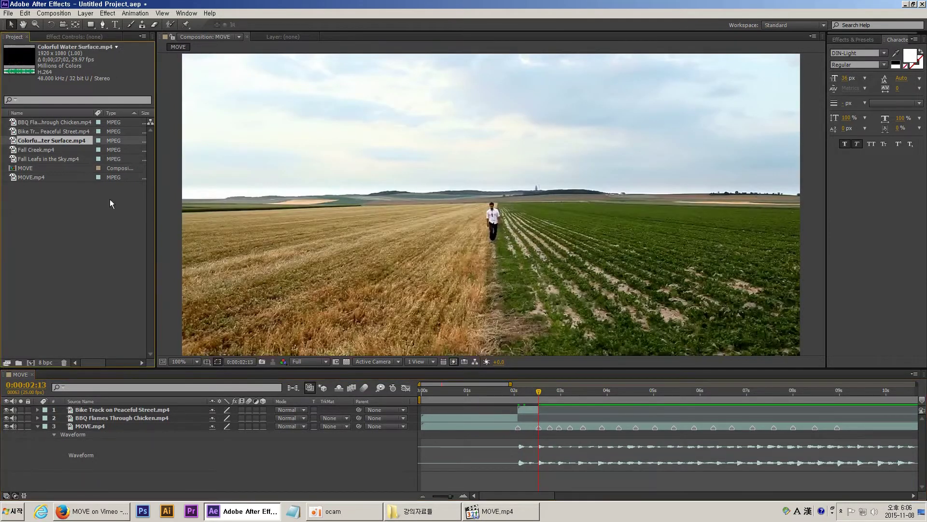
{"action": "left_click_drag", "start_coordinate": [103, 411], "coordinate": [539, 409]}
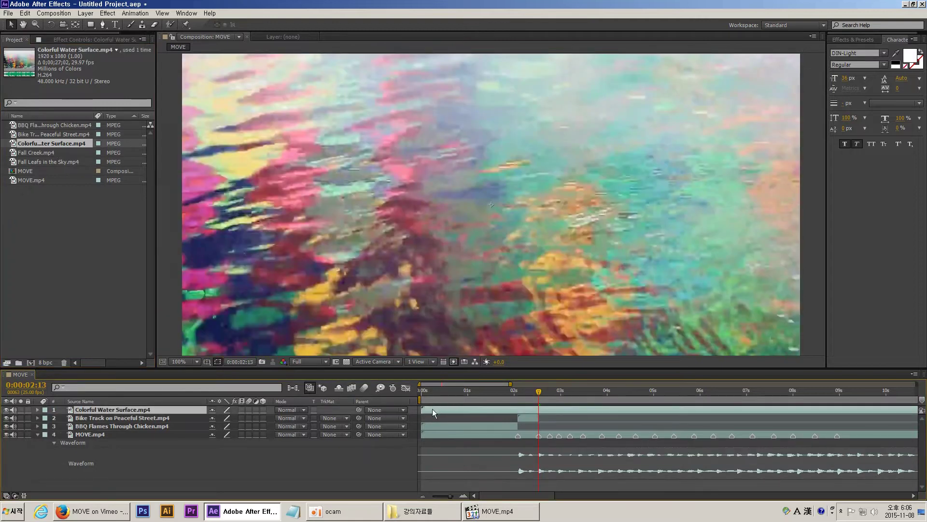
{"action": "left_click", "coordinate": [548, 393]}
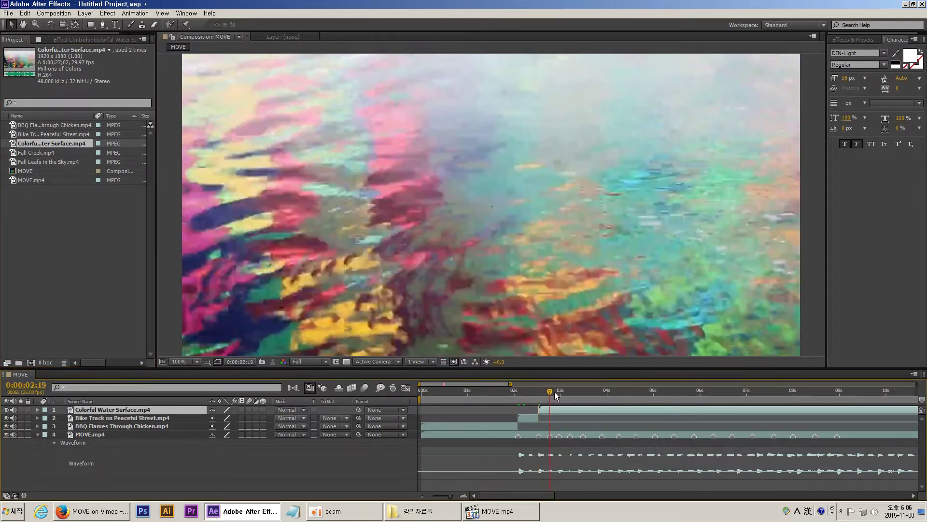
{"action": "key", "text": "alt+bracketright"}
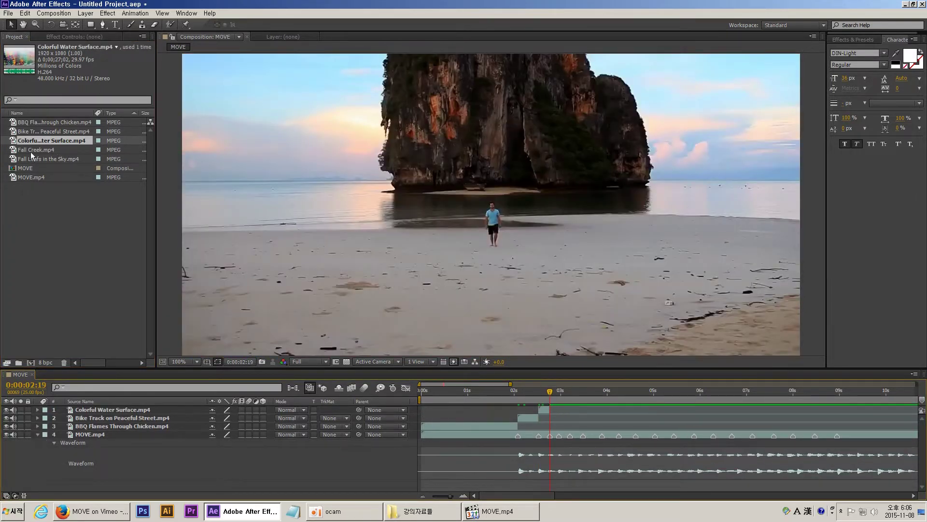
- Add Fall Creek.mp4 as the top layer starting at 0:00:02:19 and split it at the 0:00:02:24 marker
{"action": "left_click", "coordinate": [32, 150]}
{"action": "left_click_drag", "start_coordinate": [100, 405], "coordinate": [558, 411]}
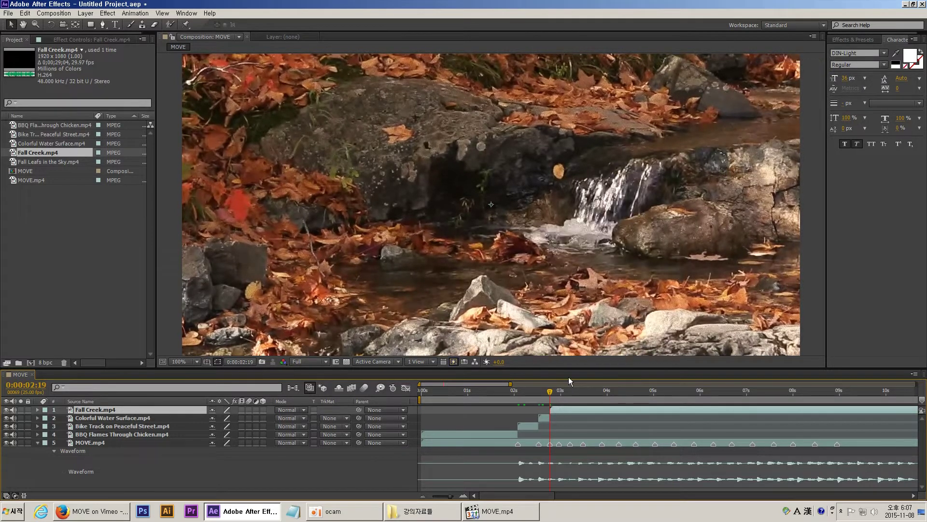
{"action": "left_click_drag", "start_coordinate": [552, 394], "coordinate": [559, 394]}
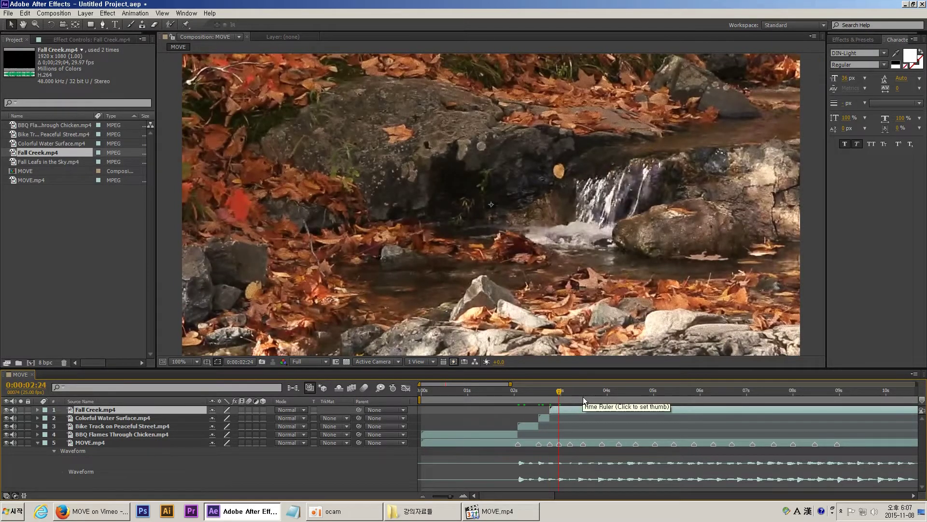
{"action": "key", "text": "ctrl+shift+d"}
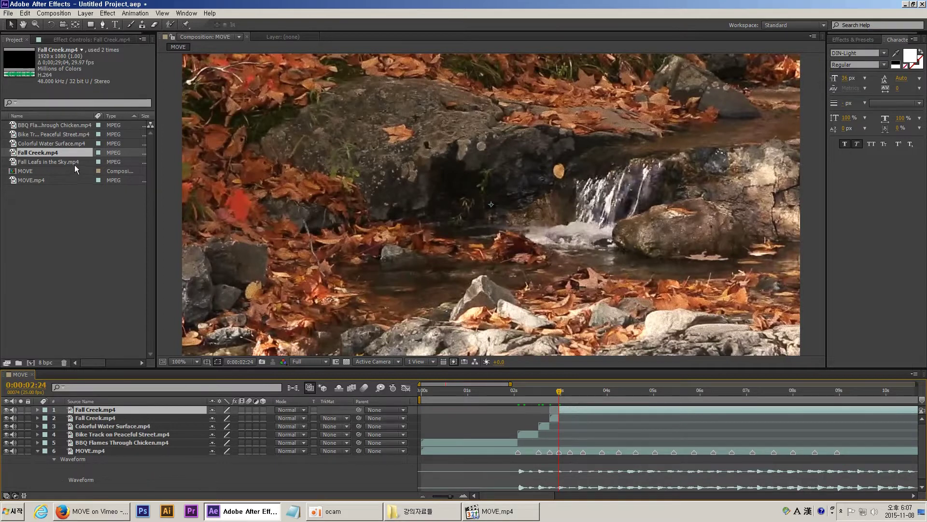
- Replace the source of the second Fall Creek.mp4 part, after 0:00:02:24, with Fall Leafs in the Sky.mp4
{"action": "left_click", "coordinate": [57, 163]}
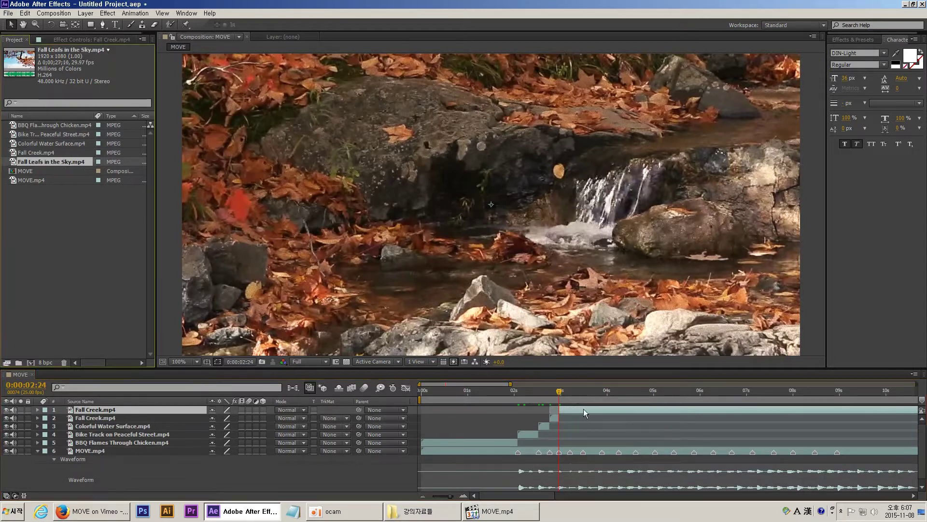
{"action": "left_click", "coordinate": [32, 161]}
{"action": "left_click", "coordinate": [98, 411]}
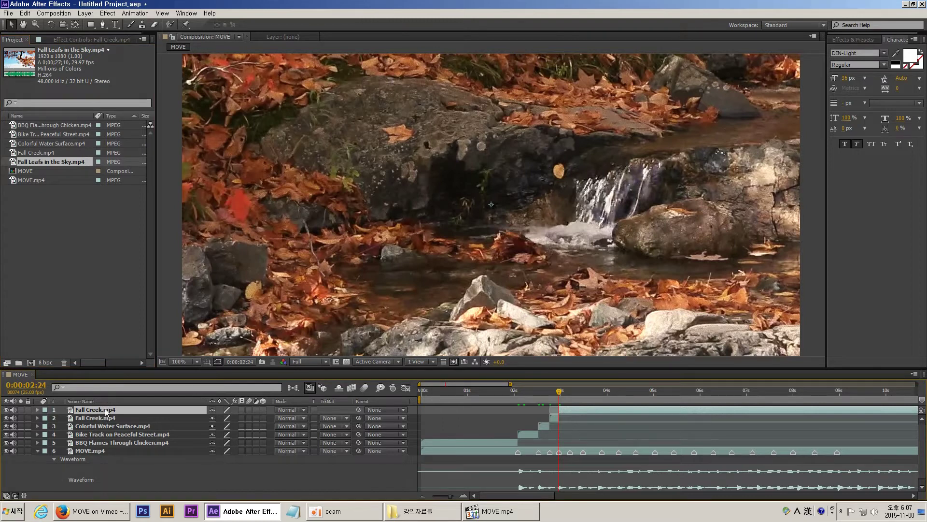
{"action": "left_click", "coordinate": [43, 161]}
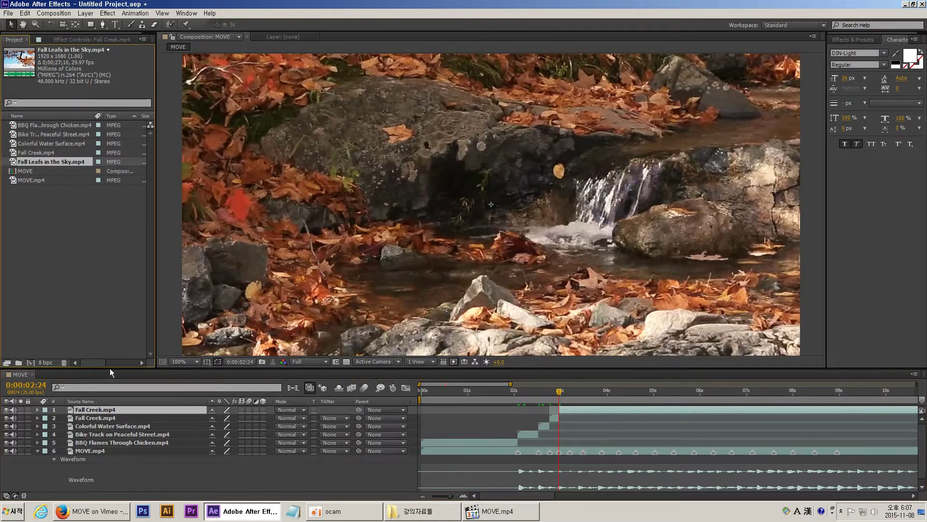
{"action": "key", "text": "ctrl+alt+slash"}
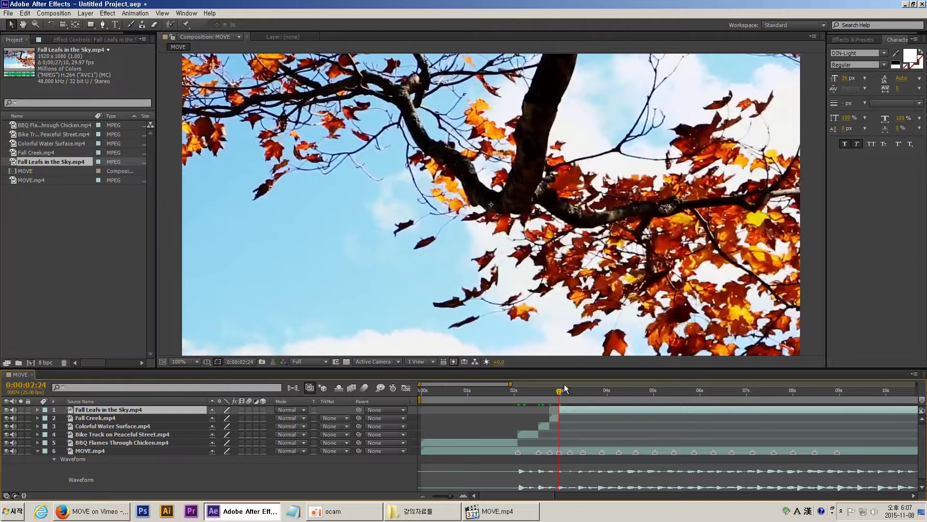
- Compare the Fall Creek.mp4 and Fall Leafs in the Sky.mp4 footage and their layers around the cut at 0:00:02:24
{"action": "left_click", "coordinate": [554, 418]}
{"action": "left_click_drag", "start_coordinate": [559, 391], "coordinate": [559, 395]}
{"action": "left_click", "coordinate": [55, 152]}
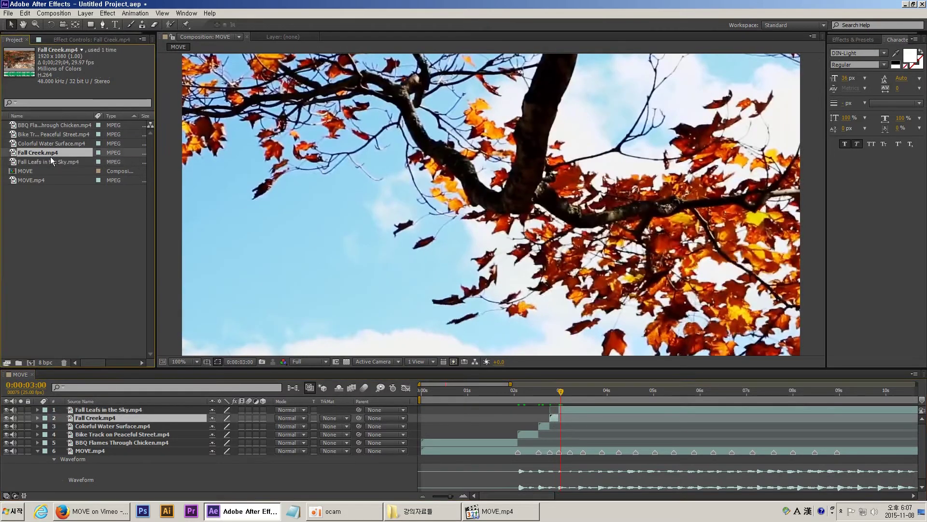
{"action": "left_click", "coordinate": [52, 163]}
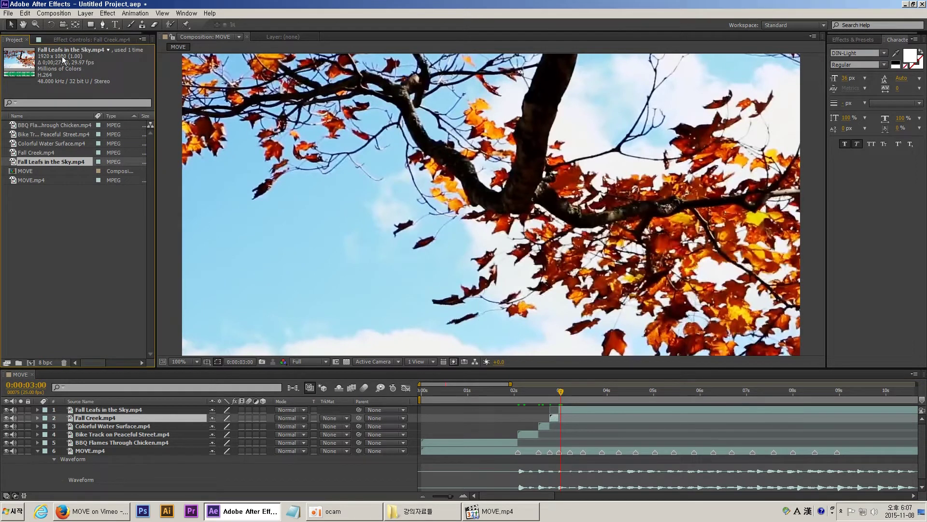
{"action": "left_click", "coordinate": [48, 155]}
{"action": "left_click", "coordinate": [47, 161]}
{"action": "left_click", "coordinate": [45, 153]}
{"action": "left_click", "coordinate": [47, 161]}
{"action": "left_click", "coordinate": [567, 410]}
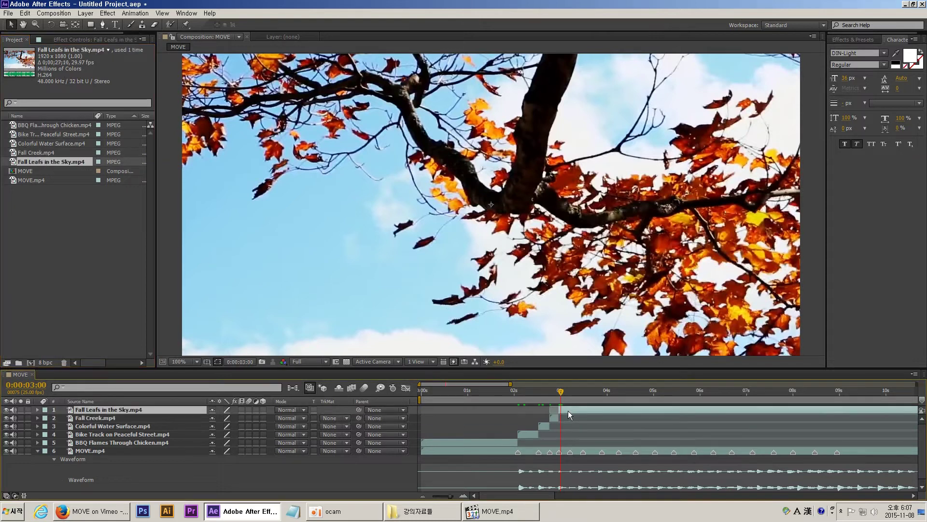
{"action": "left_click", "coordinate": [560, 396]}
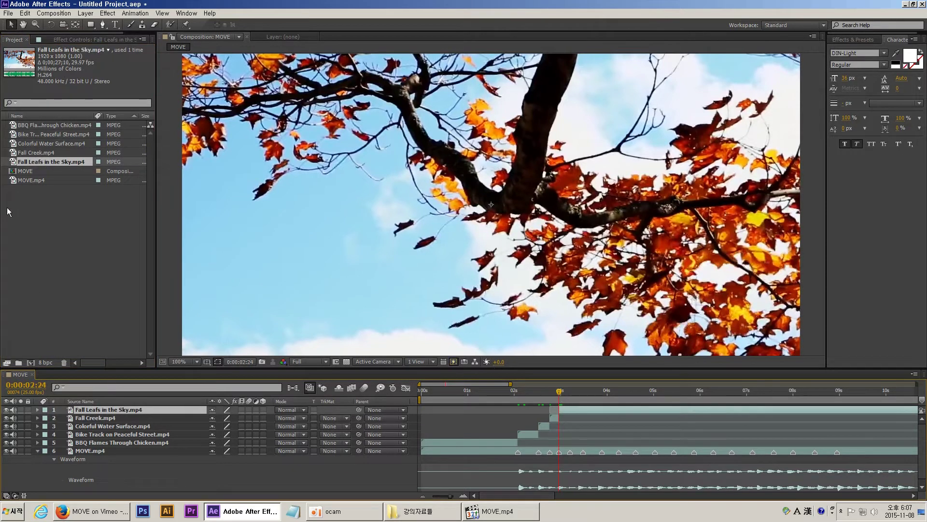
{"action": "left_click", "coordinate": [30, 155]}
{"action": "left_click", "coordinate": [29, 161]}
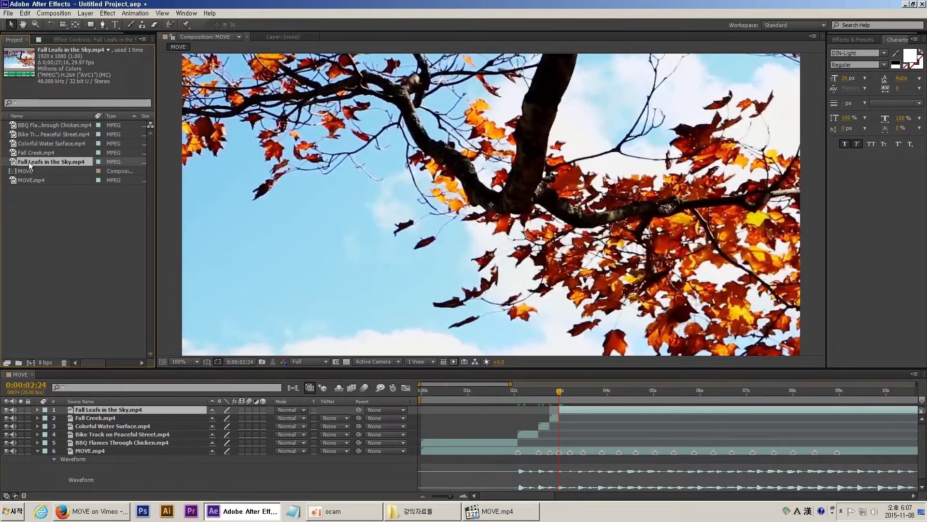
- Reveal the Scale, Rotation and Opacity properties together on the Fall Leafs in the Sky.mp4 layer
{"action": "left_click", "coordinate": [123, 410]}
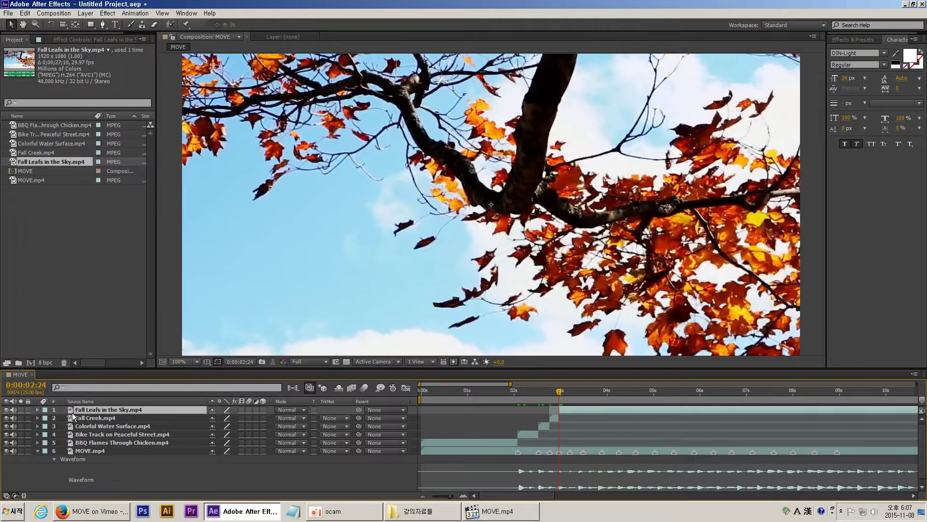
{"action": "key", "text": "s"}
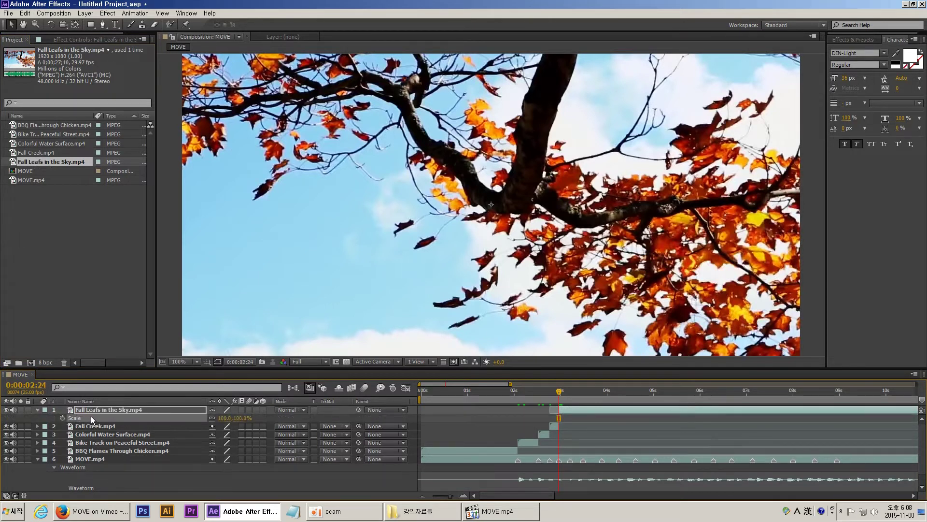
{"action": "key", "text": "shift+r"}
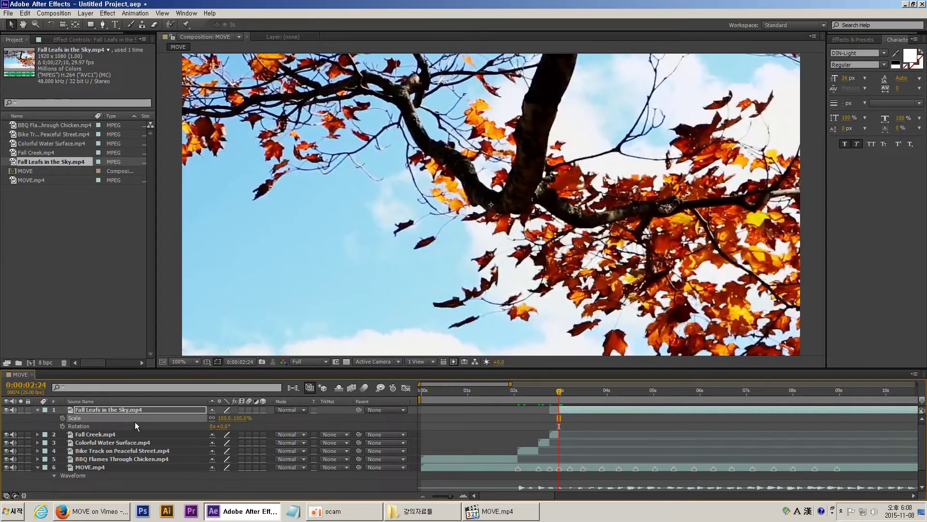
{"action": "key", "text": "shift+t"}
{"action": "left_click", "coordinate": [112, 426]}
{"action": "left_click", "coordinate": [106, 433]}
{"action": "left_click", "coordinate": [98, 419]}
{"action": "left_click", "coordinate": [97, 426]}
{"action": "left_click", "coordinate": [97, 434]}
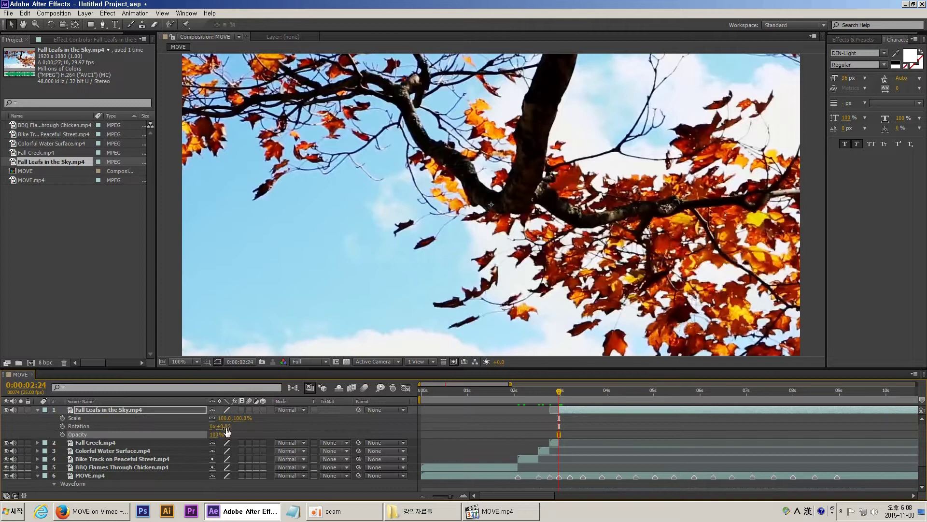
- Choose abstract-22122_1920.jpg, bokeh, lights 3.jpg, fashion823512_1920.jpg and photographer407068_1280.jpg as files to import
{"action": "left_click", "coordinate": [570, 409]}
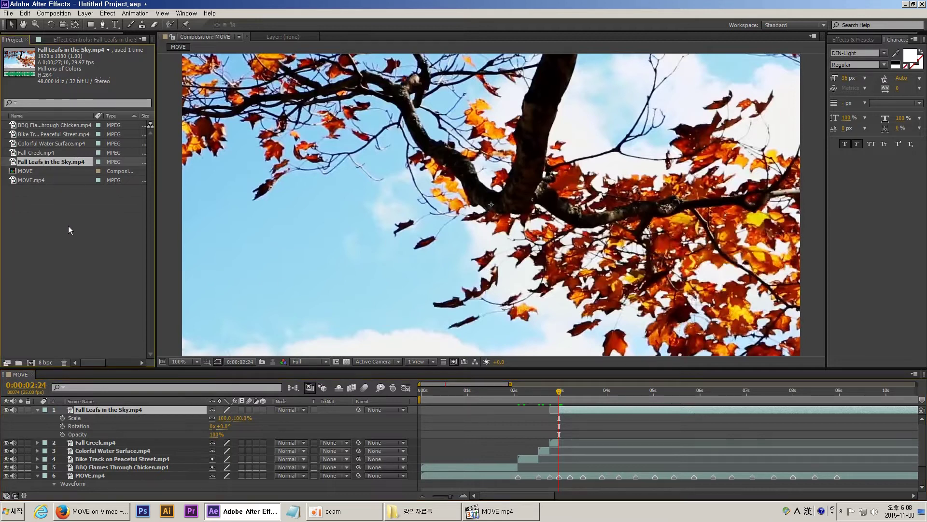
{"action": "double_click", "coordinate": [55, 233]}
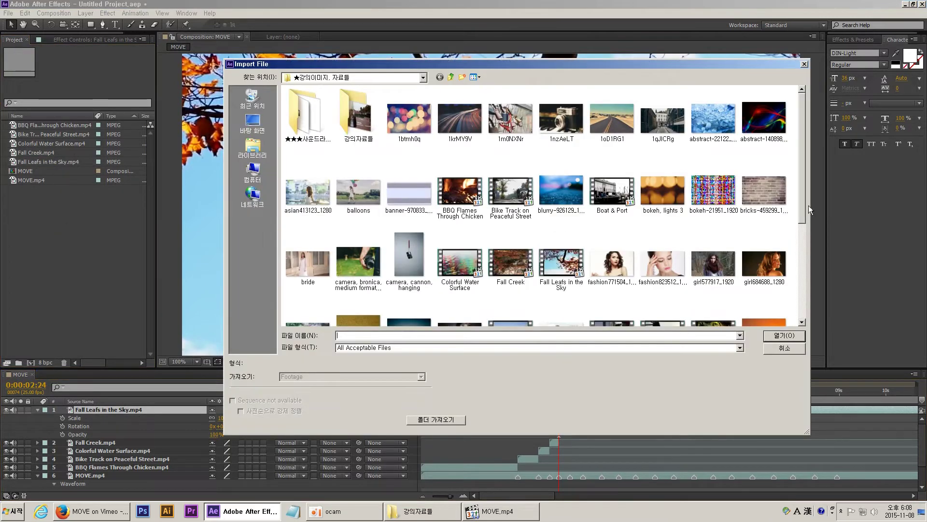
{"action": "scroll", "coordinate": [805, 201], "scroll_direction": "down", "scroll_amount": 1}
{"action": "left_click", "coordinate": [666, 255]}
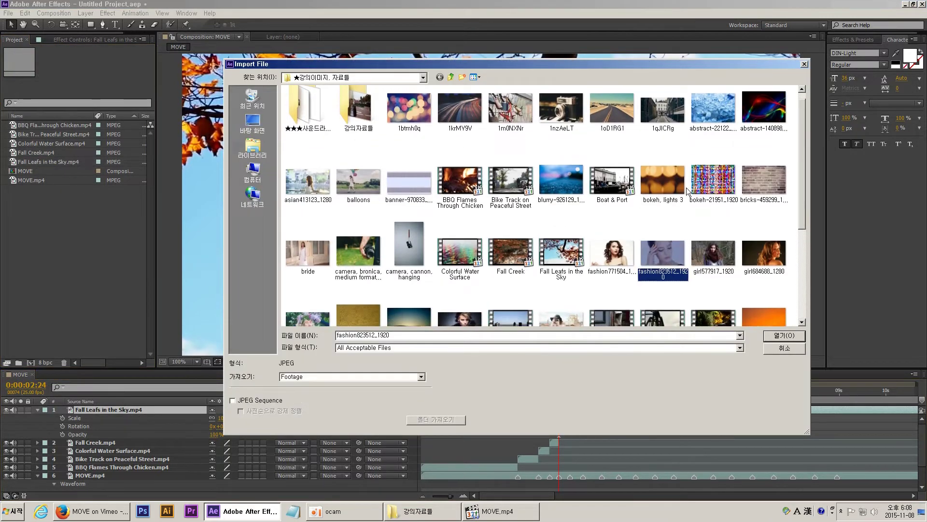
{"action": "left_click", "coordinate": [667, 180], "text": "ctrl"}
{"action": "left_click", "coordinate": [711, 111], "text": "ctrl"}
{"action": "left_click_drag", "start_coordinate": [803, 156], "coordinate": [802, 210]}
{"action": "left_click", "coordinate": [561, 222], "text": "ctrl"}
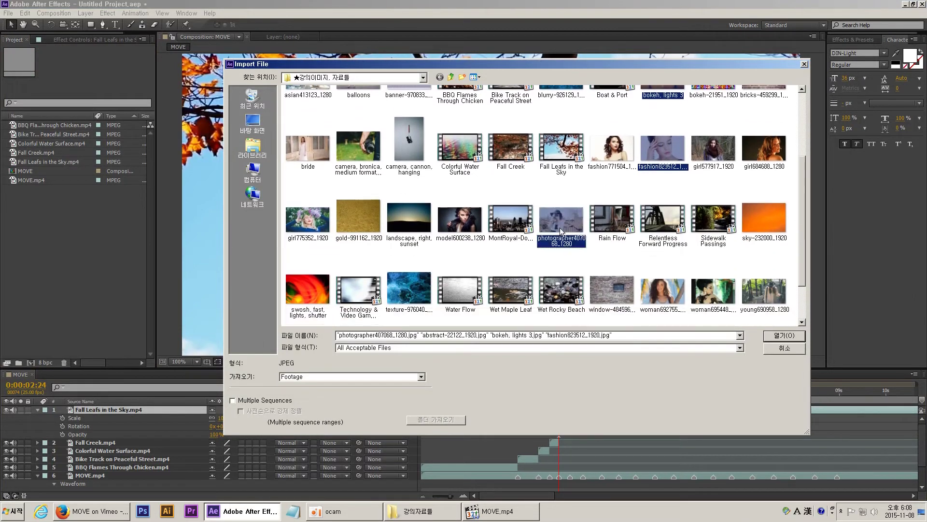
- Add Wet Rocky Beach.mp4, young690958_1280.jpg and texture-976040_1920.jpg to the file selection and import them all
{"action": "left_click", "coordinate": [563, 291], "text": "ctrl"}
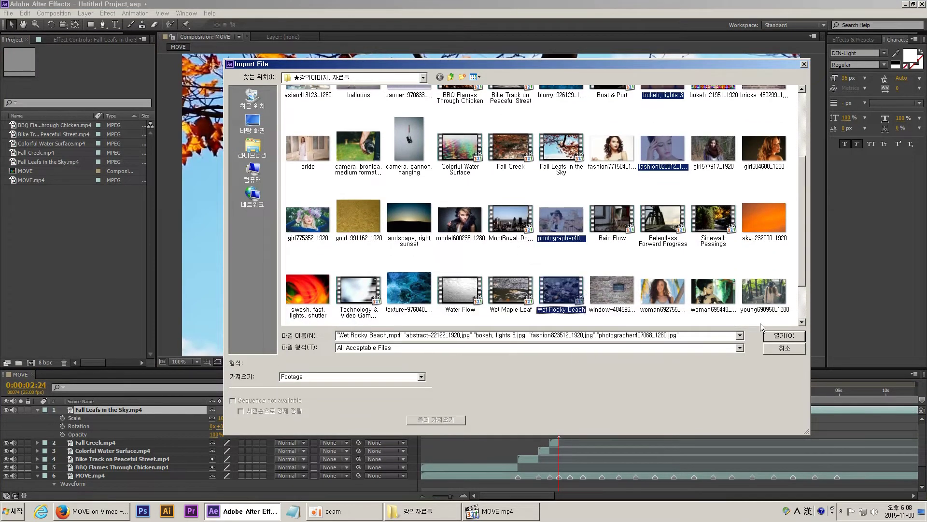
{"action": "left_click", "coordinate": [769, 294], "text": "ctrl"}
{"action": "left_click", "coordinate": [404, 296], "text": "ctrl"}
{"action": "left_click", "coordinate": [780, 337]}
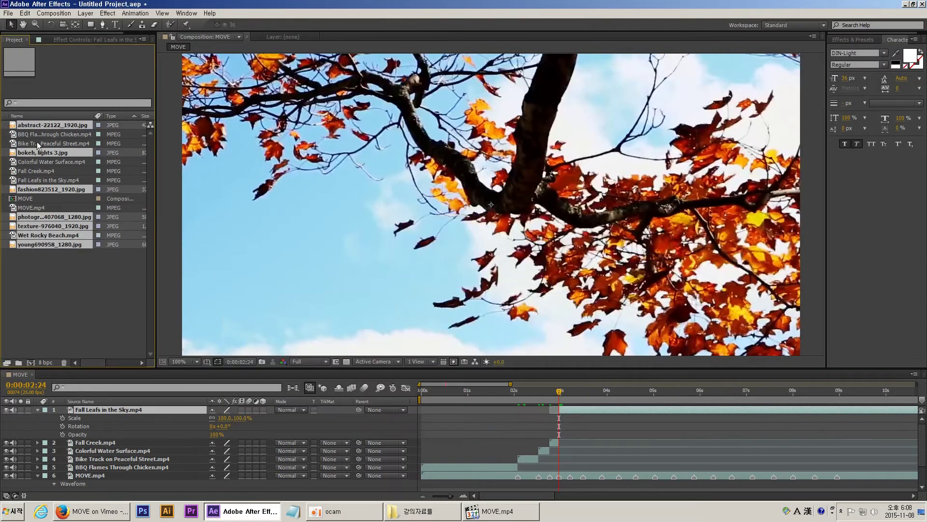
- Split Fall Leafs in the Sky.mp4 at the 0:00:03:05 marker and replace the second part's source with abstract-22122_1920.jpg
{"action": "left_click", "coordinate": [34, 123]}
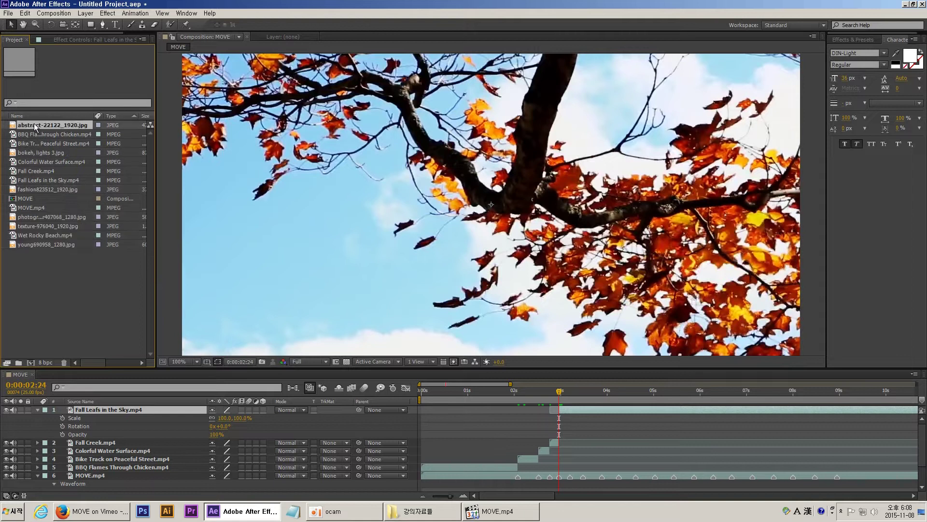
{"action": "left_click", "coordinate": [569, 390]}
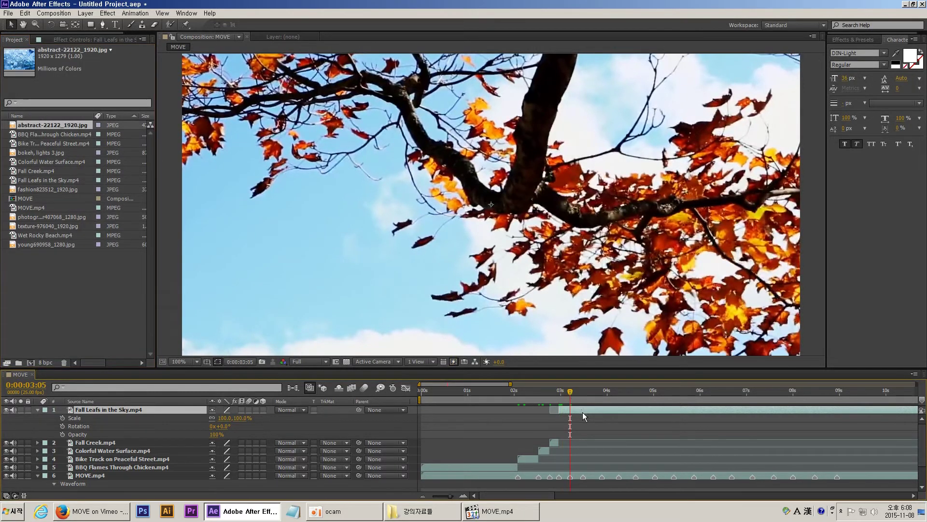
{"action": "key", "text": "ctrl+shift+d"}
{"action": "left_click", "coordinate": [39, 125]}
{"action": "key", "text": "ctrl+alt+slash"}
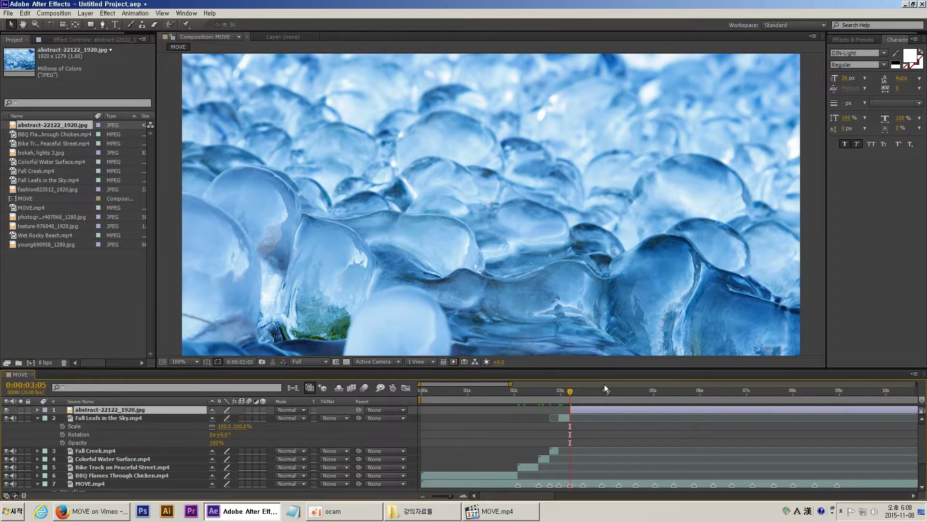
- Undo the last source replacement and check the composition's width and height settings
{"action": "key", "text": "comma"}
{"action": "key", "text": "comma"}
{"action": "key", "text": "comma"}
{"action": "key", "text": "comma"}
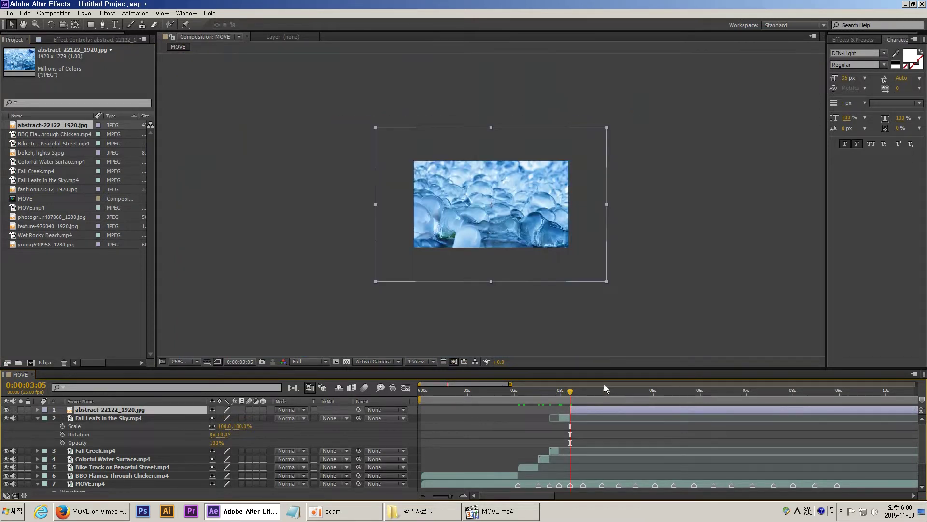
{"action": "key", "text": "ctrl+z"}
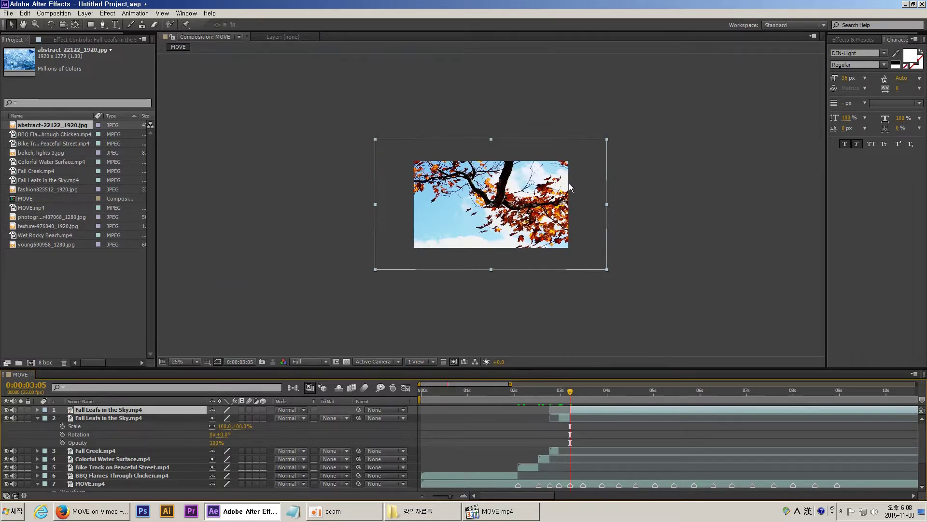
{"action": "key", "text": "ctrl+k"}
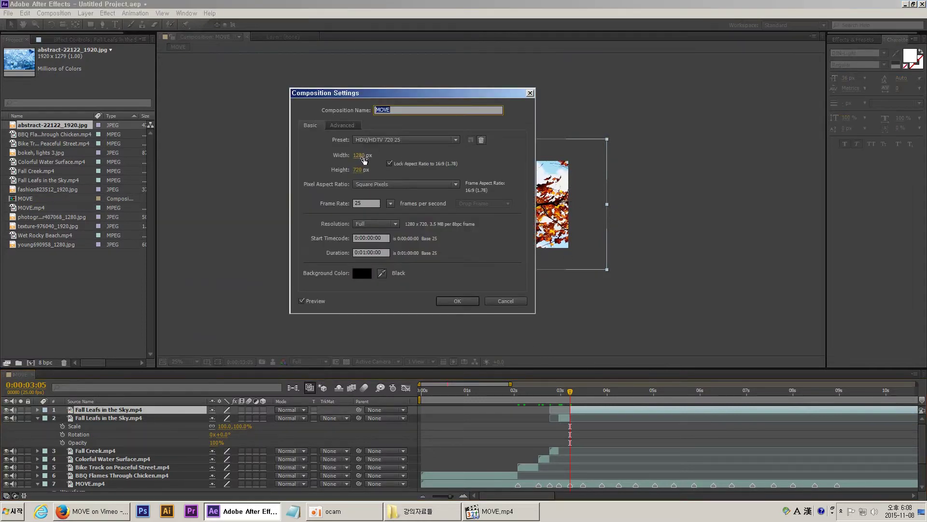
{"action": "key", "text": "Escape"}
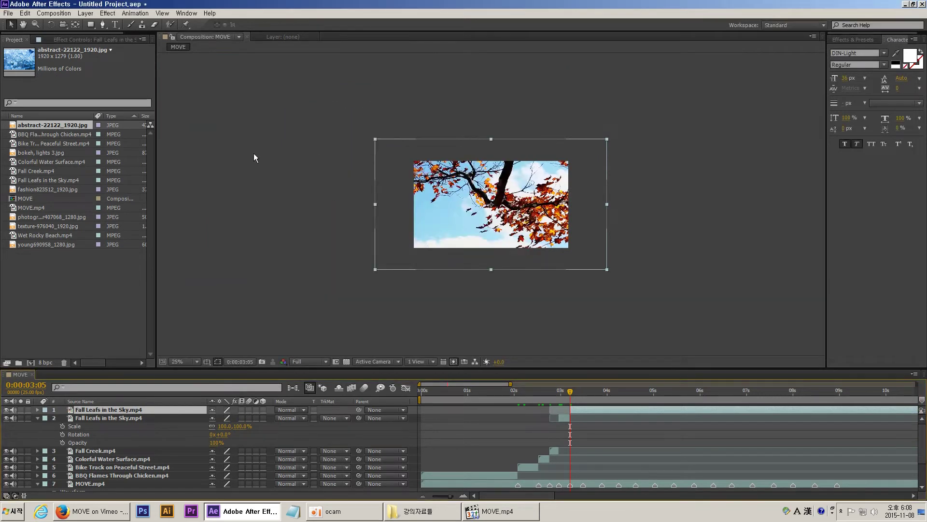
- Replace the second Fall Leafs in the Sky.mp4 part with abstract-22122_1920.jpg and split that layer at the 0:00:03:12 marker
{"action": "left_click", "coordinate": [37, 126]}
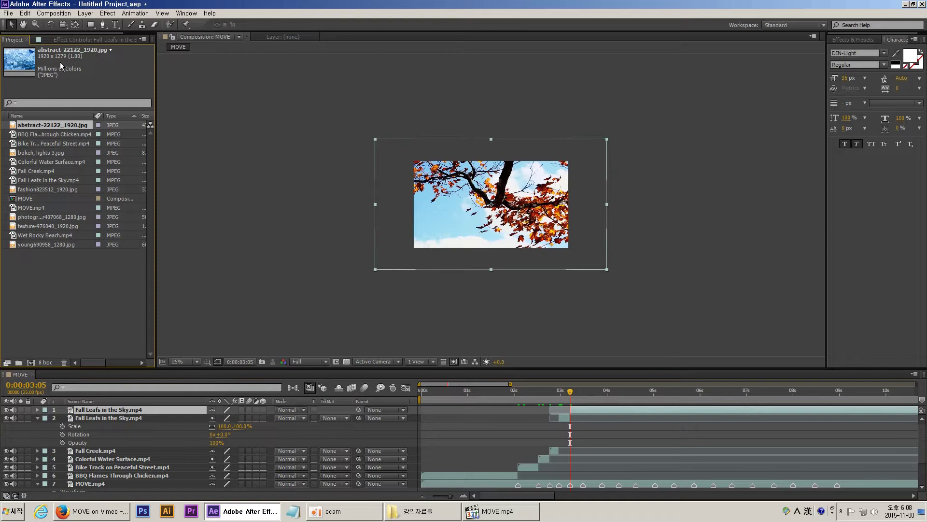
{"action": "left_click_drag", "start_coordinate": [57, 126], "coordinate": [532, 180]}
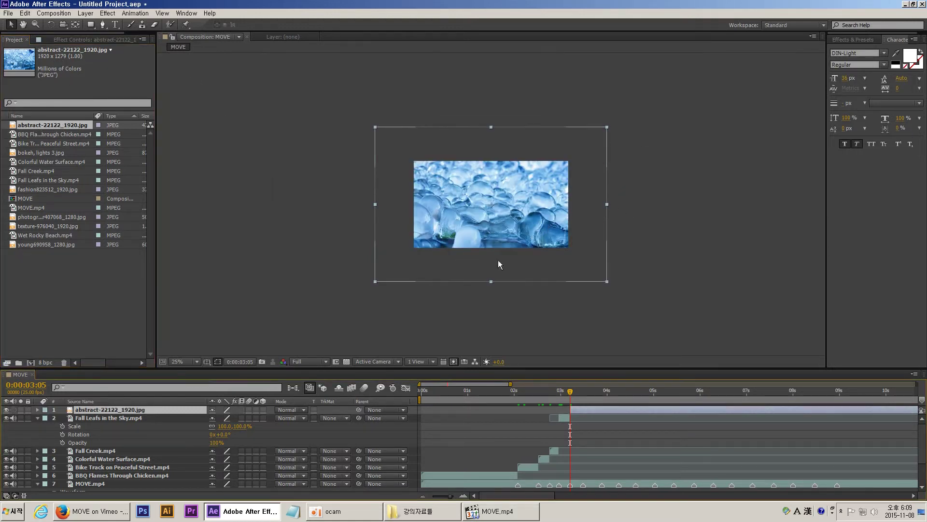
{"action": "left_click", "coordinate": [586, 404]}
{"action": "left_click_drag", "start_coordinate": [574, 393], "coordinate": [583, 392]}
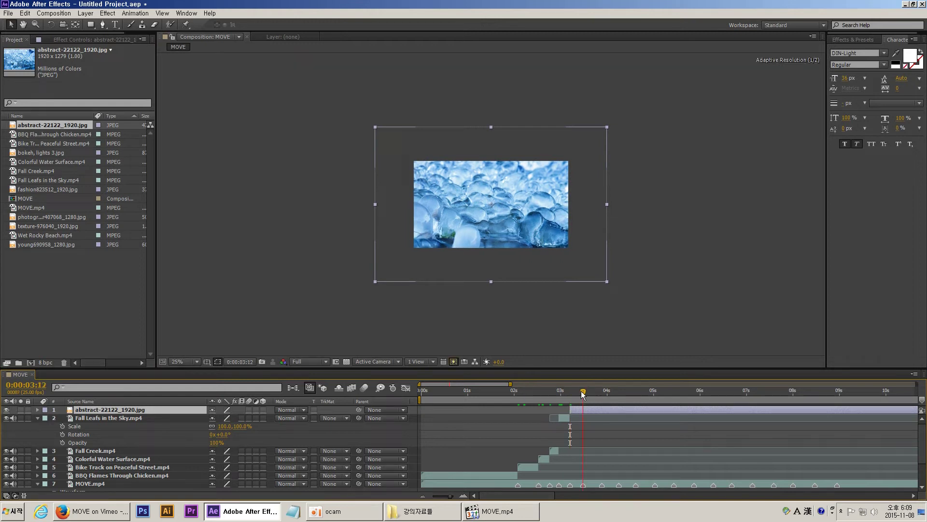
{"action": "key", "text": "ctrl+shift+d"}
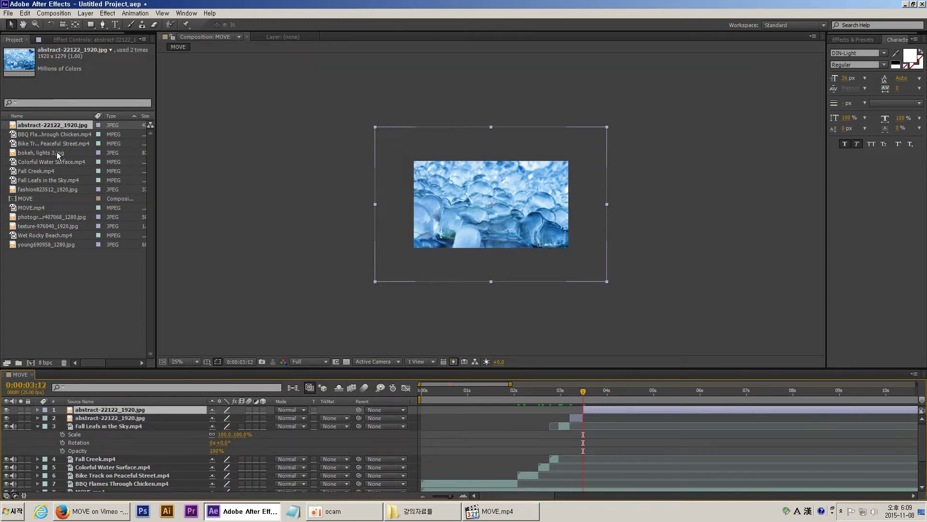
- Look through the imported images and replace the abstract-22122_1920.jpg part after 0:00:03:12 with young690958_1280.jpg
{"action": "left_click", "coordinate": [37, 144]}
{"action": "left_click", "coordinate": [40, 153]}
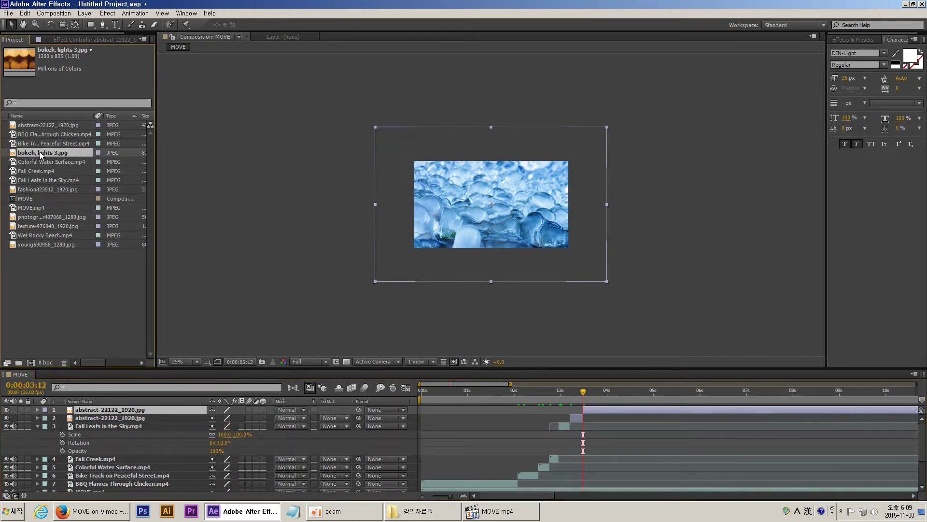
{"action": "left_click", "coordinate": [32, 190]}
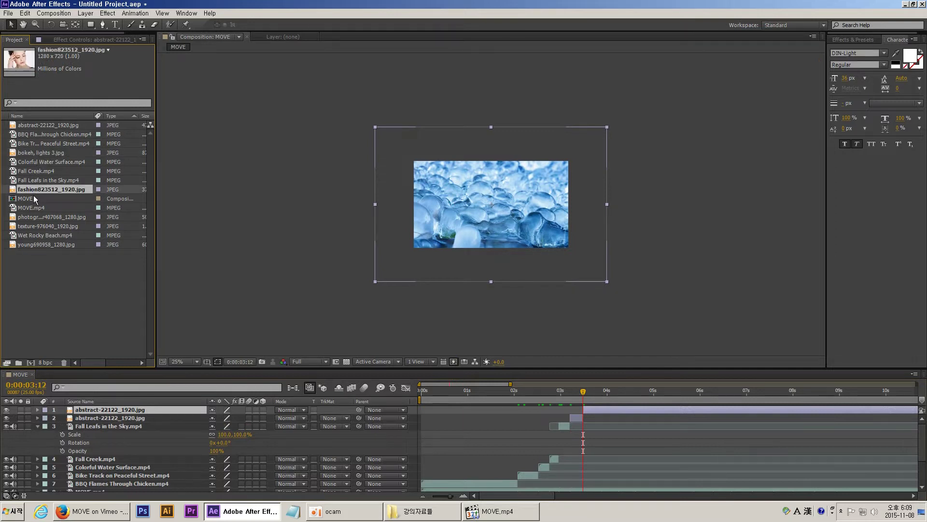
{"action": "left_click", "coordinate": [34, 209]}
{"action": "left_click", "coordinate": [33, 216]}
{"action": "left_click", "coordinate": [35, 224]}
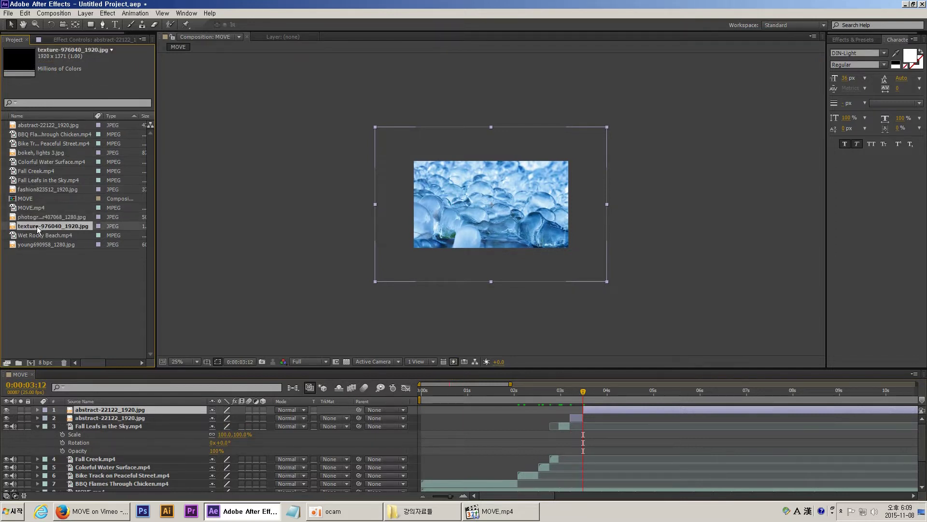
{"action": "left_click", "coordinate": [32, 244]}
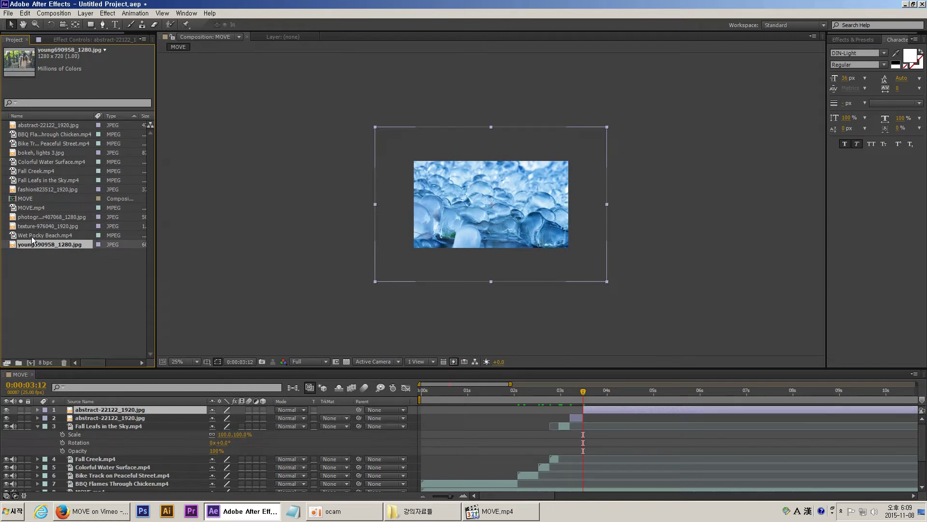
{"action": "left_click_drag", "start_coordinate": [33, 243], "coordinate": [444, 205]}
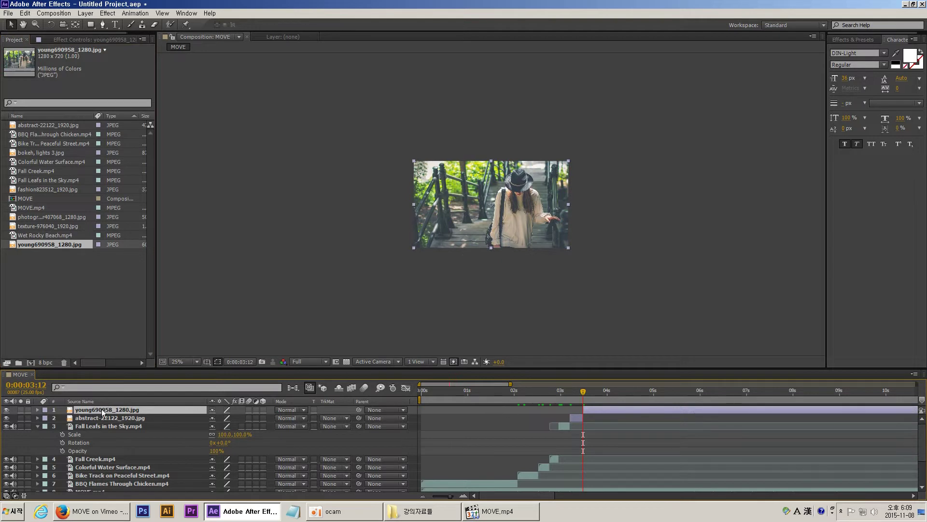
- Reveal the Scale property of the young690958_1280.jpg layer
{"action": "key", "text": "s"}
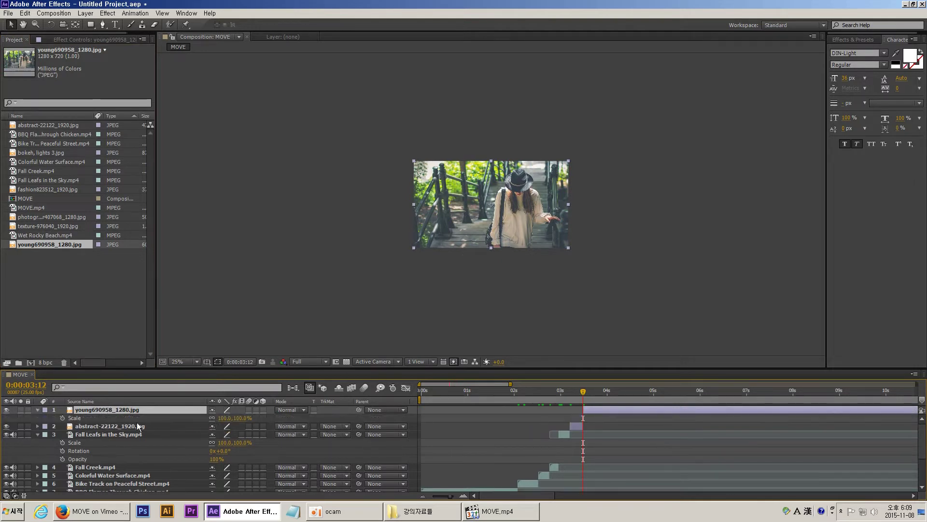
{"action": "key", "text": "s"}
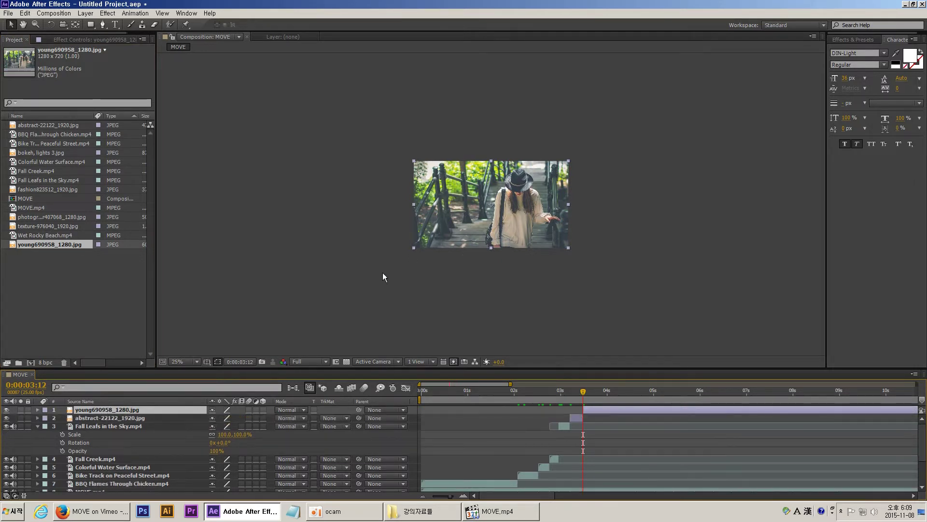
{"action": "key", "text": "s"}
- Split young690958_1280.jpg at the 0:00:03:22 marker and replace the second part's source with bokeh, lights 3.jpg
{"action": "key", "text": "space"}
{"action": "left_click_drag", "start_coordinate": [626, 459], "coordinate": [600, 392]}
{"action": "key", "text": "ctrl+shift+d"}
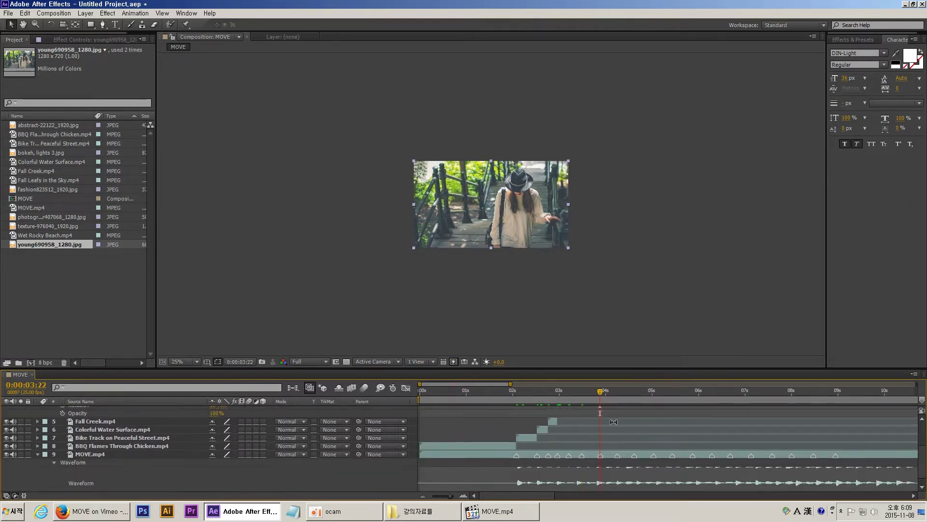
{"action": "scroll", "coordinate": [610, 435], "scroll_direction": "up", "scroll_amount": 3}
{"action": "left_click_drag", "start_coordinate": [34, 153], "coordinate": [456, 220]}
- Split bokeh, lights 3.jpg at the 0:00:04:06 marker and replace the second part's source with fashion823512_1920.jpg
{"action": "key", "text": "space"}
{"action": "left_click_drag", "start_coordinate": [602, 449], "coordinate": [618, 501]}
{"action": "key", "text": "space"}
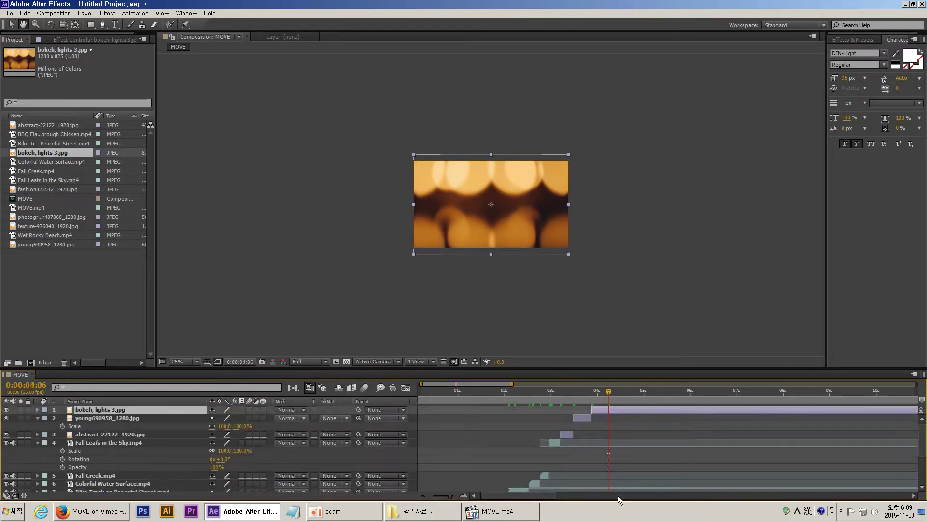
{"action": "key", "text": "ctrl+shift+d"}
{"action": "left_click_drag", "start_coordinate": [41, 189], "coordinate": [500, 191]}
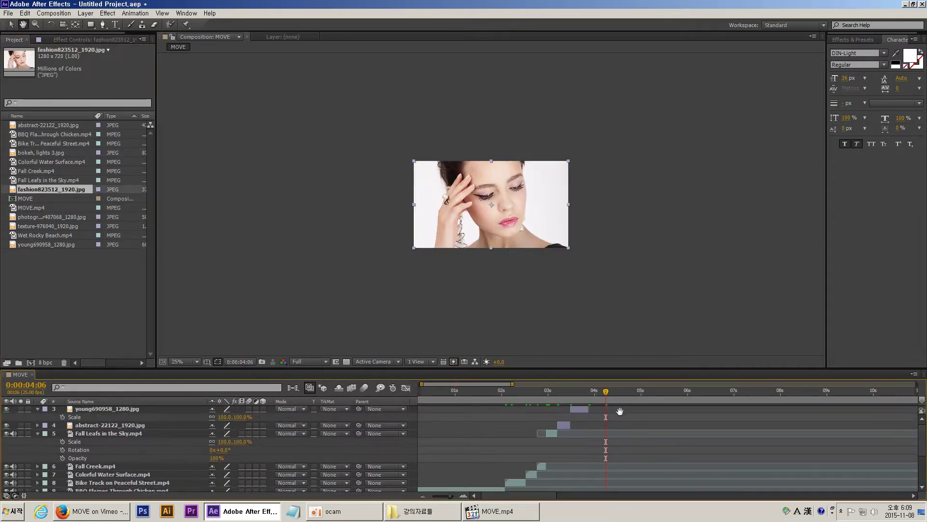
- Split fashion823512_1920.jpg at the 0:00:04:15 marker and replace the second part's source with Wet Rocky Beach.mp4
{"action": "scroll", "coordinate": [623, 407], "scroll_direction": "down", "scroll_amount": 5}
{"action": "left_click", "coordinate": [611, 392]}
{"action": "key", "text": "ctrl+shift+d"}
{"action": "key", "text": "space"}
{"action": "left_click_drag", "start_coordinate": [502, 465], "coordinate": [502, 487]}
{"action": "left_click_drag", "start_coordinate": [67, 236], "coordinate": [172, 430]}
- Set the end of the work area at the 0:00:05:01 marker
{"action": "key", "text": "space"}
{"action": "left_click_drag", "start_coordinate": [637, 455], "coordinate": [624, 506]}
{"action": "scroll", "coordinate": [623, 435], "scroll_direction": "down", "scroll_amount": 5}
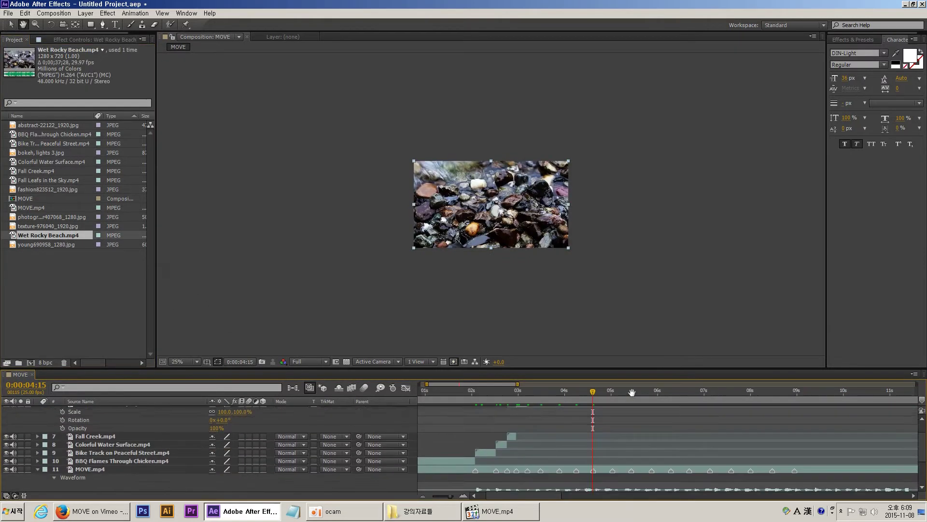
{"action": "left_click", "coordinate": [612, 390]}
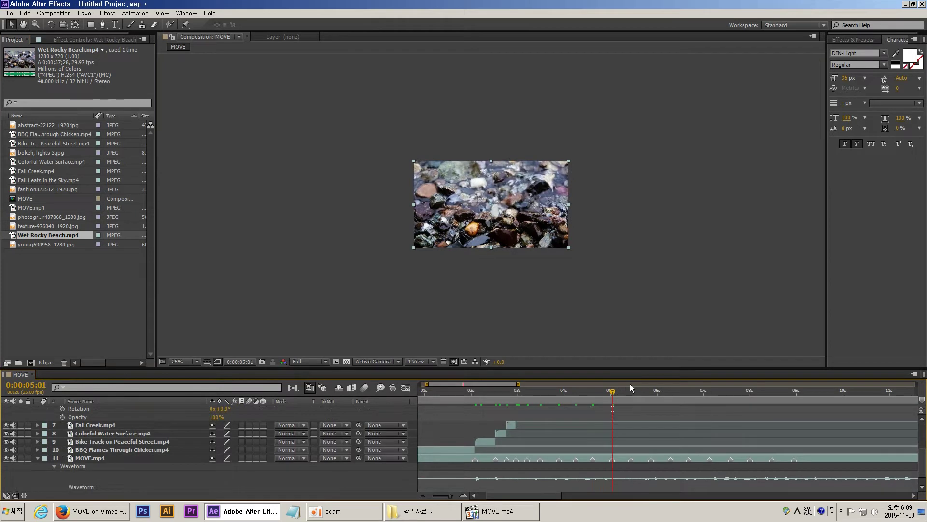
{"action": "key", "text": "alt+bracketright"}
- Preview the work area up to 0:00:05:01 to check the clip cuts against the music beats
{"action": "left_click", "coordinate": [478, 412]}
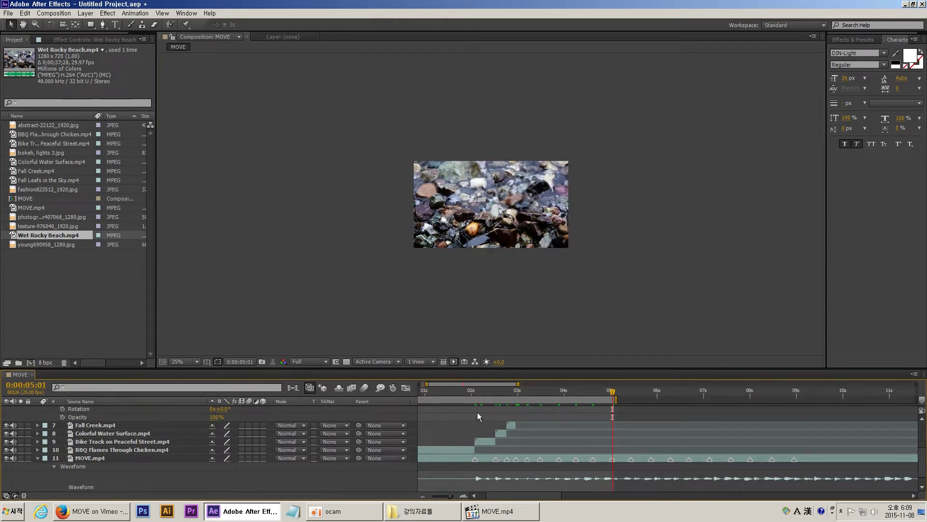
{"action": "key", "text": "minus"}
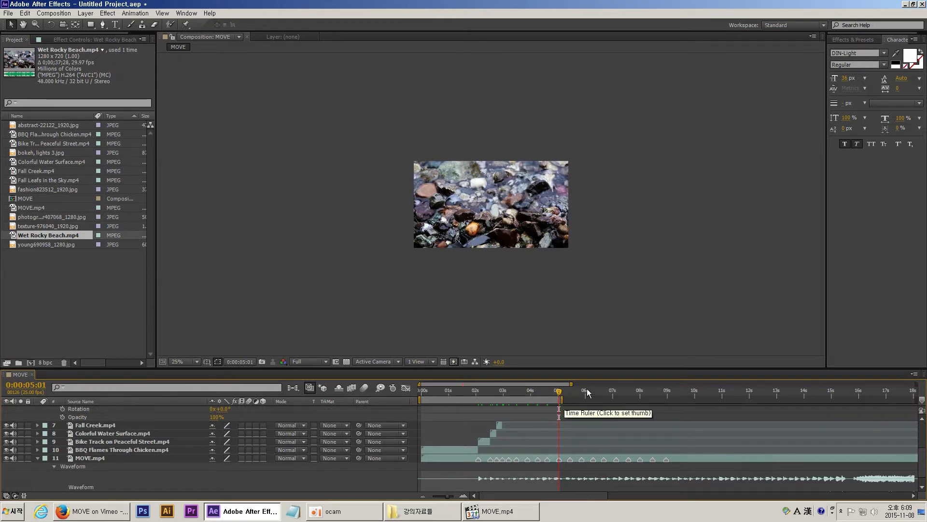
{"action": "key", "text": "space"}
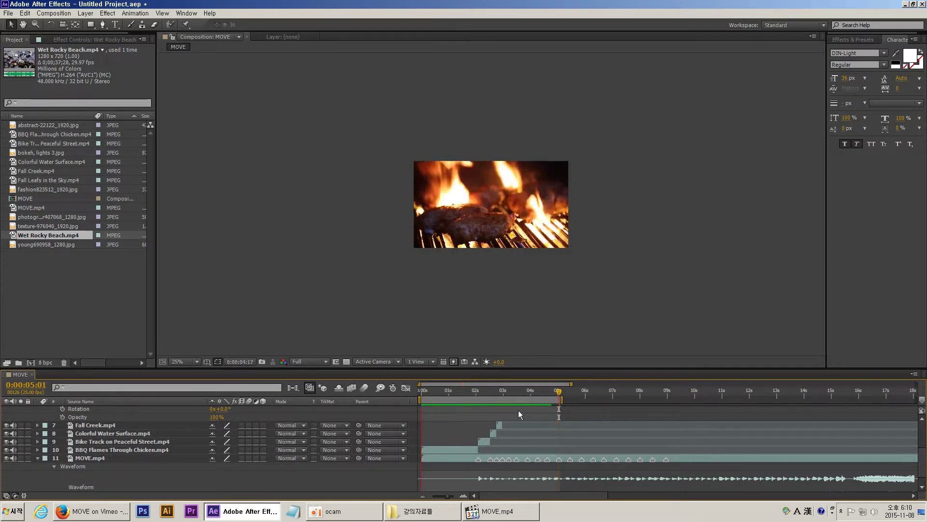
{"action": "key", "text": "space"}
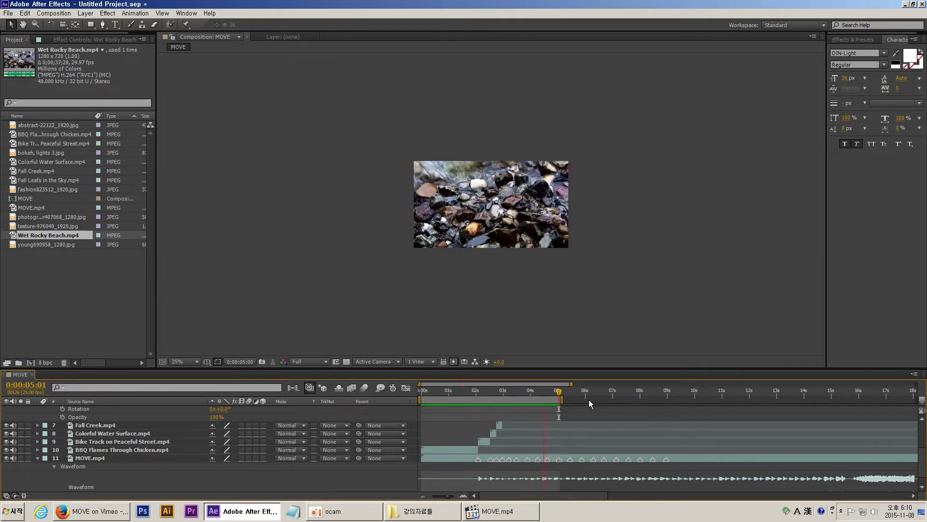
{"action": "left_click", "coordinate": [453, 394]}
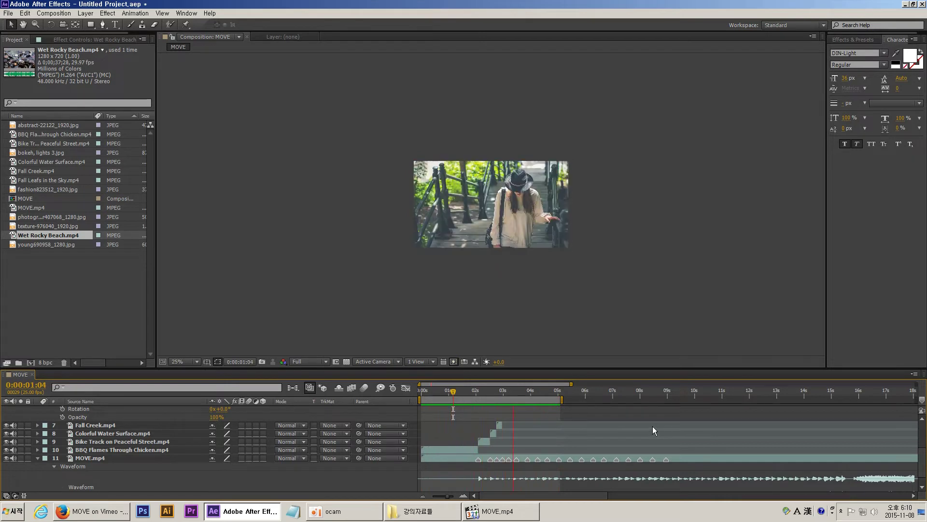
{"action": "key", "text": "space"}
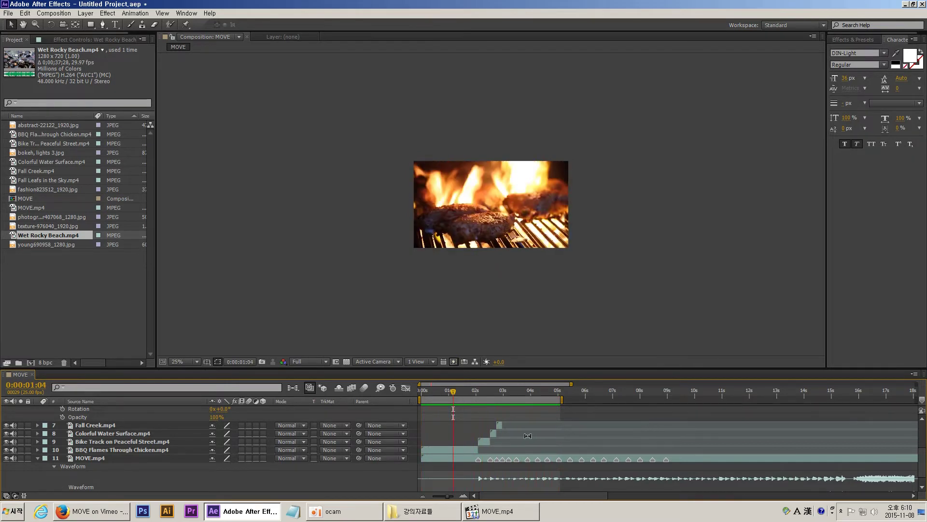
- Extend the end of Bike Track on Peaceful Street.mp4 to the 0:00:02:19 beat marker
{"action": "mouse_move", "coordinate": [477, 391]}
{"action": "left_mouse_down"}
{"action": "mouse_move", "coordinate": [477, 398]}
{"action": "mouse_move", "coordinate": [495, 392]}
{"action": "left_mouse_up"}
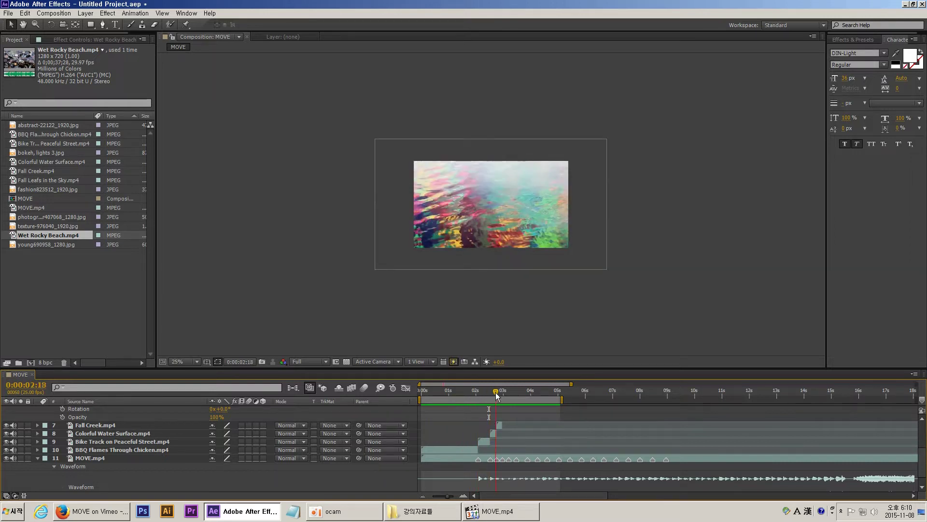
{"action": "left_click", "coordinate": [496, 392]}
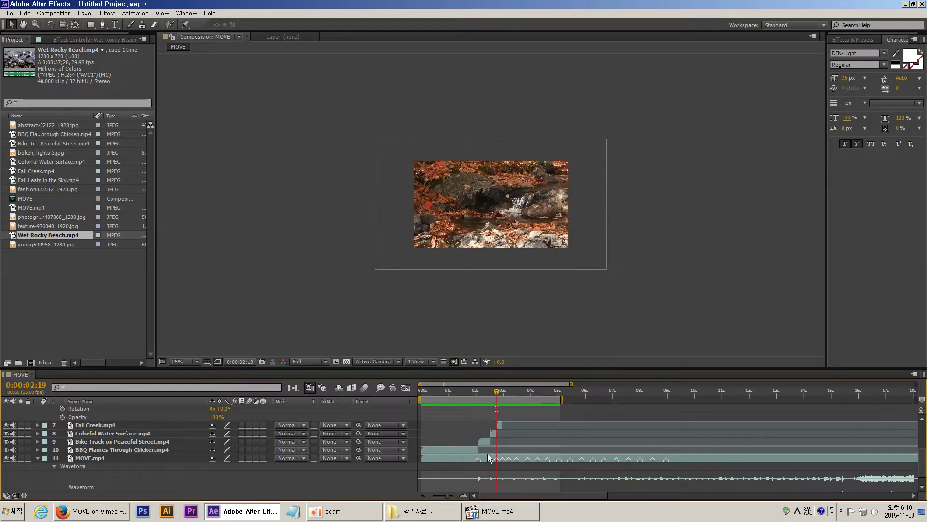
{"action": "mouse_move", "coordinate": [491, 441]}
{"action": "left_mouse_down"}
{"action": "mouse_move", "coordinate": [507, 462]}
{"action": "mouse_move", "coordinate": [501, 443]}
{"action": "left_mouse_up"}
{"action": "left_click", "coordinate": [513, 433]}
{"action": "key", "text": "space"}
{"action": "key", "text": "space"}
- Move Colorful Water Surface.mp4 to start at the 0:00:02:19 marker and extend its end to the 0:00:03:05 marker
{"action": "left_click", "coordinate": [487, 451]}
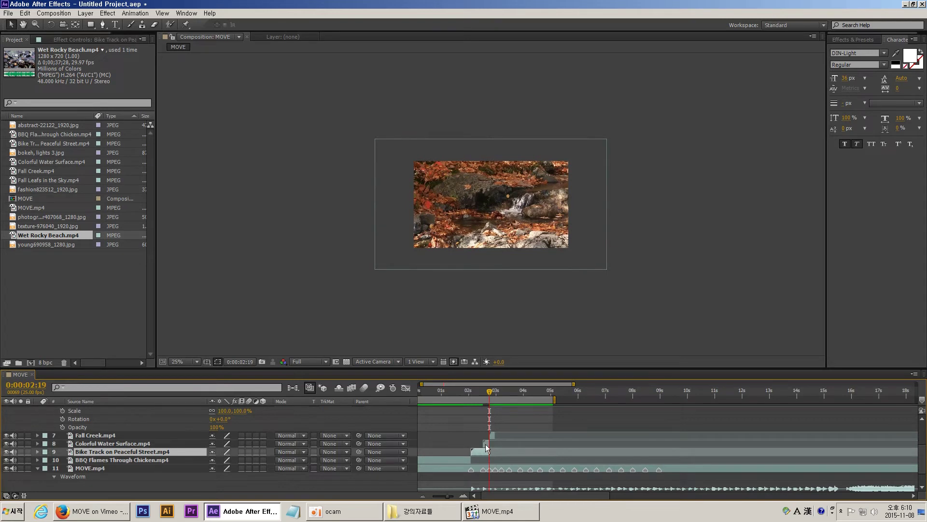
{"action": "left_click", "coordinate": [485, 443]}
{"action": "left_click", "coordinate": [492, 435]}
{"action": "left_click_drag", "start_coordinate": [487, 446], "coordinate": [503, 448]}
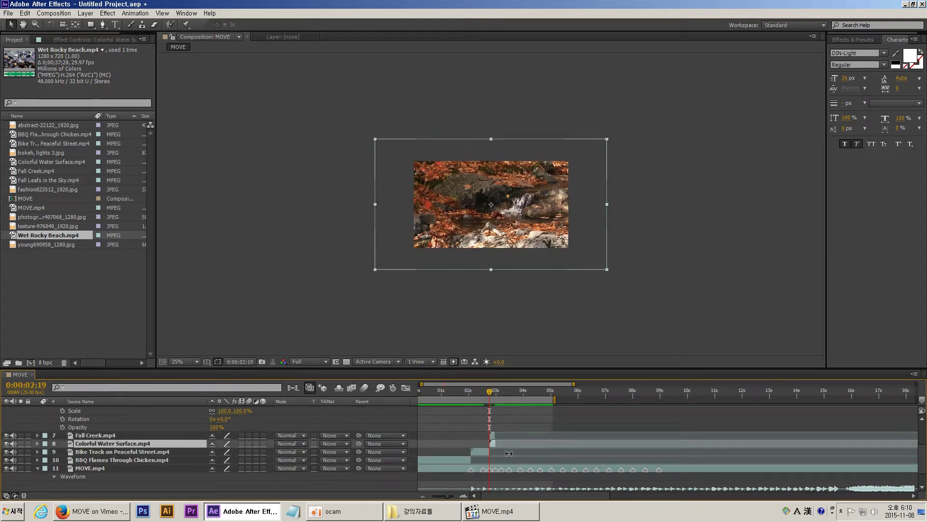
{"action": "left_click_drag", "start_coordinate": [495, 390], "coordinate": [502, 397]}
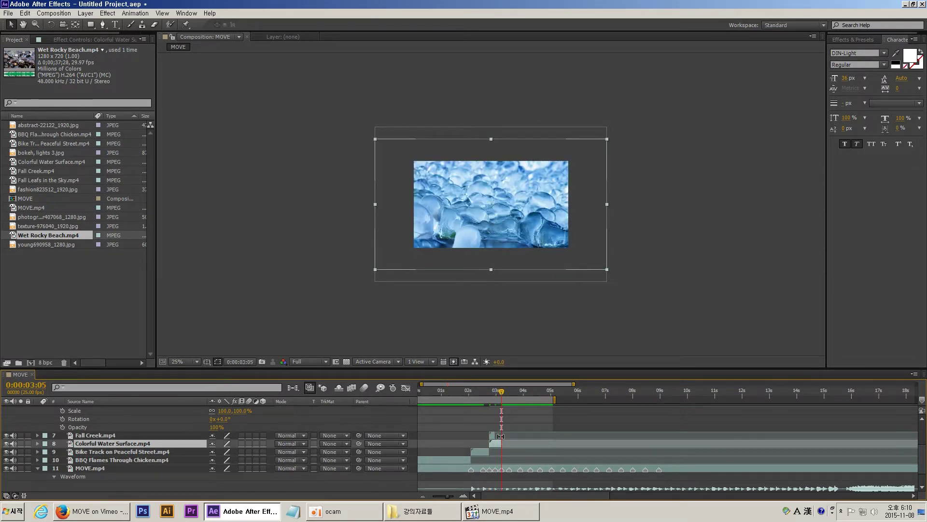
- Move Fall Creek.mp4 to start at 0:00:03:05 and extend its end two beat markers on
{"action": "left_click", "coordinate": [504, 435]}
{"action": "key", "text": "space"}
{"action": "left_click_drag", "start_coordinate": [517, 432], "coordinate": [513, 437]}
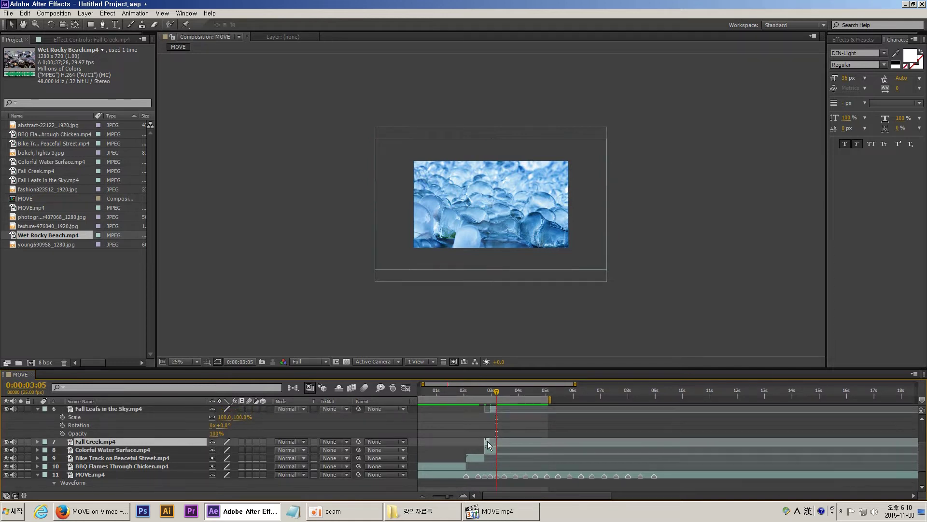
{"action": "key", "text": "bracketleft"}
{"action": "left_click_drag", "start_coordinate": [503, 441], "coordinate": [516, 441]}
- Move Fall Leafs in the Sky.mp4 to start at the beat marker where Fall Creek.mp4 ends
{"action": "mouse_move", "coordinate": [519, 407]}
{"action": "left_mouse_down"}
{"action": "mouse_move", "coordinate": [511, 415]}
{"action": "mouse_move", "coordinate": [508, 394]}
{"action": "left_mouse_up"}
{"action": "left_click_drag", "start_coordinate": [507, 450], "coordinate": [488, 447]}
{"action": "left_click", "coordinate": [486, 418]}
{"action": "left_click", "coordinate": [494, 410], "text": "shift"}
{"action": "left_click_drag", "start_coordinate": [521, 413], "coordinate": [526, 415]}
{"action": "left_click_drag", "start_coordinate": [450, 477], "coordinate": [505, 446]}
{"action": "left_click", "coordinate": [467, 447]}
{"action": "left_click", "coordinate": [483, 430]}
{"action": "key", "text": "alt+Page_Up"}
- Extend Fall Leafs in the Sky.mp4 to the 0:00:04:15 marker and shift the five layers above it to start there
{"action": "key", "text": "space"}
{"action": "left_click_drag", "start_coordinate": [484, 392], "coordinate": [490, 445]}
{"action": "key", "text": "space"}
{"action": "left_click", "coordinate": [475, 443]}
{"action": "key", "text": "space"}
{"action": "left_click", "coordinate": [509, 410], "text": "shift"}
{"action": "left_click_drag", "start_coordinate": [509, 410], "coordinate": [521, 410]}
{"action": "double_click", "coordinate": [472, 451]}
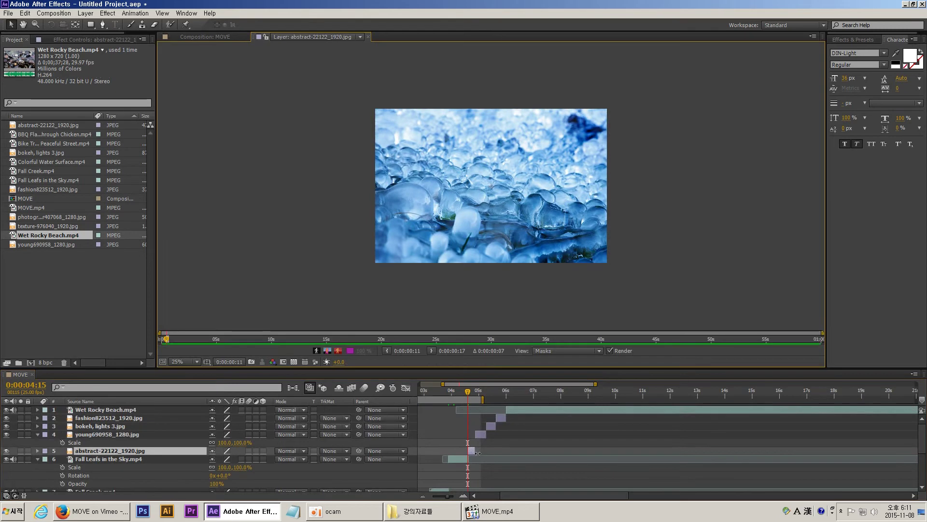
{"action": "left_click_drag", "start_coordinate": [474, 451], "coordinate": [505, 452]}
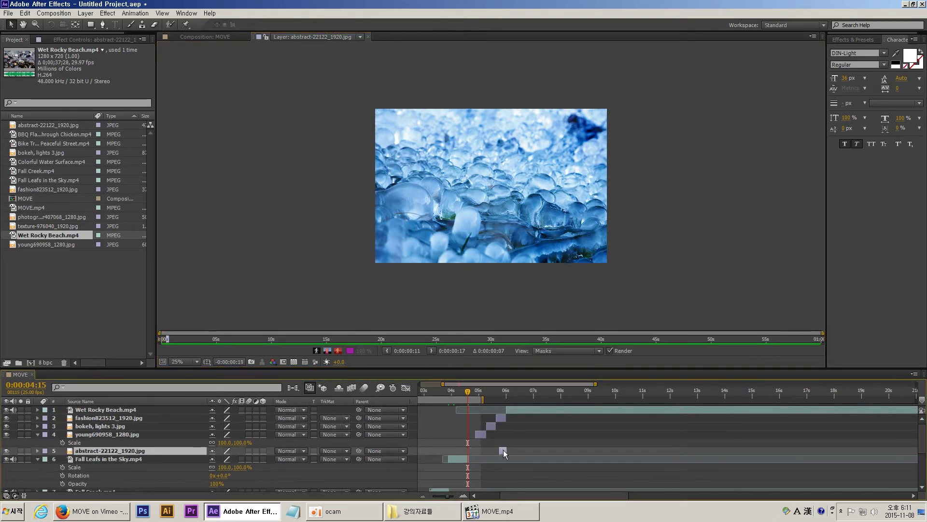
{"action": "left_click", "coordinate": [193, 37]}
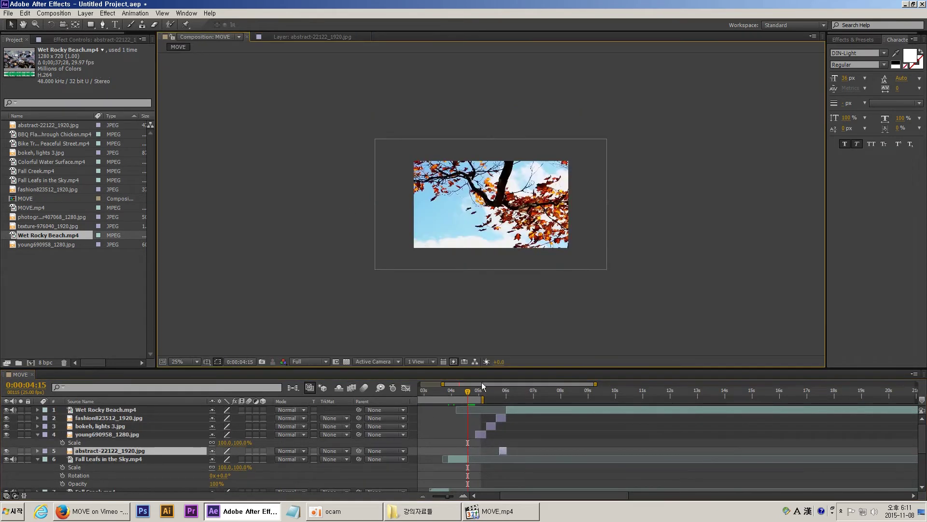
{"action": "left_click_drag", "start_coordinate": [501, 450], "coordinate": [470, 450]}
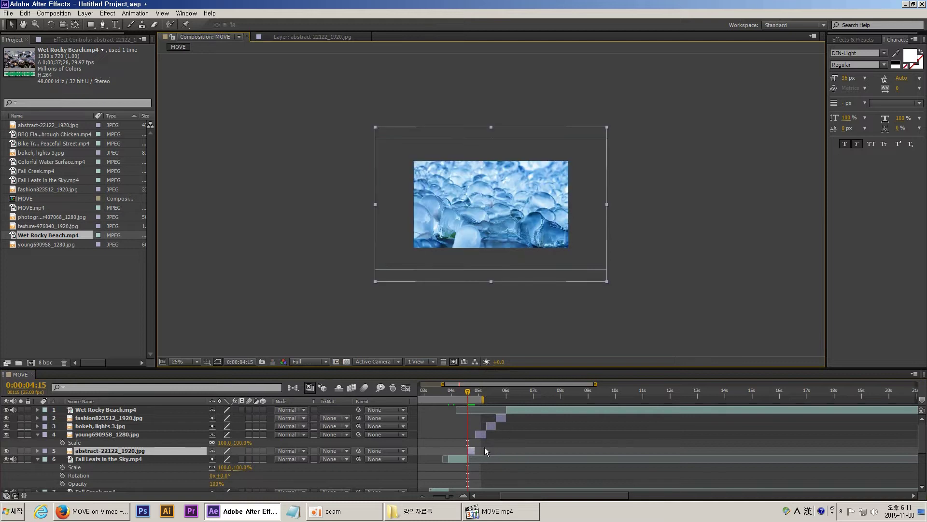
- Extend the end of abstract-22122_1920.jpg to the second beat marker after its 0:00:04:15 start
{"action": "key", "text": "space"}
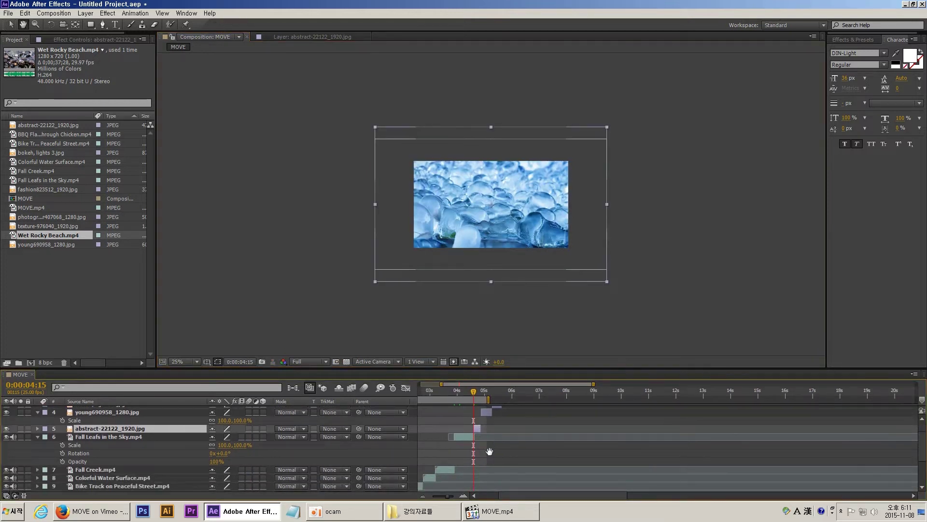
{"action": "scroll", "coordinate": [495, 446], "scroll_direction": "down", "scroll_amount": 2}
{"action": "key", "text": "v"}
{"action": "left_click_drag", "start_coordinate": [493, 413], "coordinate": [522, 445]}
{"action": "key", "text": "space"}
{"action": "key", "text": "v"}
{"action": "left_click", "coordinate": [486, 434]}
{"action": "key", "text": "space"}
- Move young690958_1280.jpg to start where abstract-22122_1920.jpg ends and extend it across two beat markers
{"action": "left_click_drag", "start_coordinate": [510, 392], "coordinate": [523, 392]}
{"action": "key", "text": "space"}
{"action": "left_click_drag", "start_coordinate": [522, 443], "coordinate": [517, 392]}
{"action": "key", "text": "space"}
{"action": "left_click_drag", "start_coordinate": [512, 434], "coordinate": [514, 477]}
{"action": "key", "text": "space"}
- Move bokeh, lights 3.jpg to start where young690958_1280.jpg ends and extend it across two beat markers
{"action": "left_click_drag", "start_coordinate": [504, 421], "coordinate": [545, 413]}
{"action": "left_click", "coordinate": [487, 426]}
{"action": "left_click", "coordinate": [514, 410], "text": "shift"}
{"action": "left_click", "coordinate": [512, 425]}
{"action": "left_click_drag", "start_coordinate": [523, 442], "coordinate": [524, 392]}
{"action": "left_click", "coordinate": [518, 392]}
{"action": "scroll", "coordinate": [502, 442], "scroll_direction": "up", "scroll_amount": 3}
- Fit fashion823512_1920.jpg to two beat markers after bokeh, lights 3.jpg and start Wet Rocky Beach.mp4 at its end
{"action": "left_click_drag", "start_coordinate": [507, 425], "coordinate": [517, 470]}
{"action": "left_click", "coordinate": [510, 418]}
{"action": "left_click", "coordinate": [525, 410], "text": "shift"}
{"action": "key", "text": "space"}
{"action": "left_click", "coordinate": [531, 425]}
- Set the end of the work area at 0:00:08:12 and preview the retimed cuts
{"action": "left_click_drag", "start_coordinate": [516, 418], "coordinate": [541, 390]}
{"action": "scroll", "coordinate": [546, 420], "scroll_direction": "down", "scroll_amount": 3}
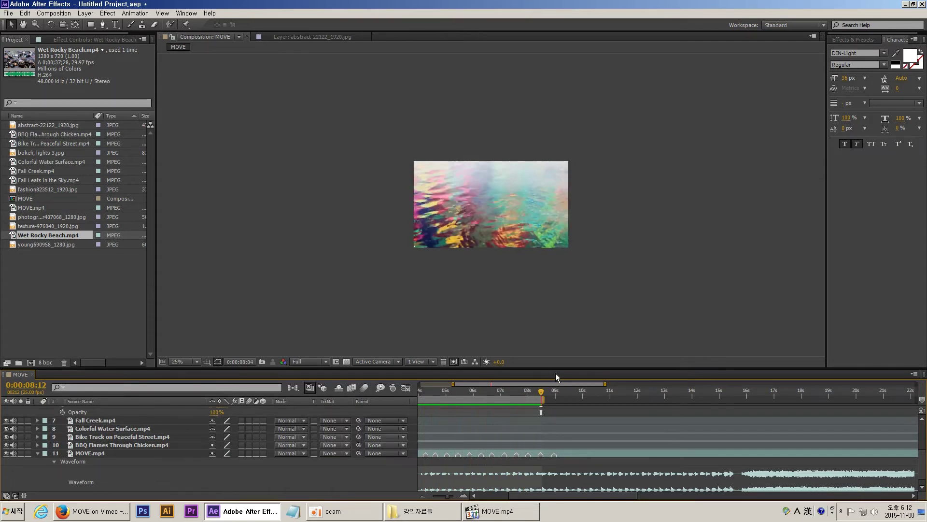
{"action": "left_click", "coordinate": [457, 390]}
{"action": "key", "text": "space"}
- Try adjusting the end of Bike Track on Peaceful Street.mp4 with the playhead at 0:00:02:13, and undo the change
{"action": "left_click_drag", "start_coordinate": [503, 413], "coordinate": [694, 409]}
{"action": "left_click", "coordinate": [451, 391]}
{"action": "left_click_drag", "start_coordinate": [451, 391], "coordinate": [490, 409]}
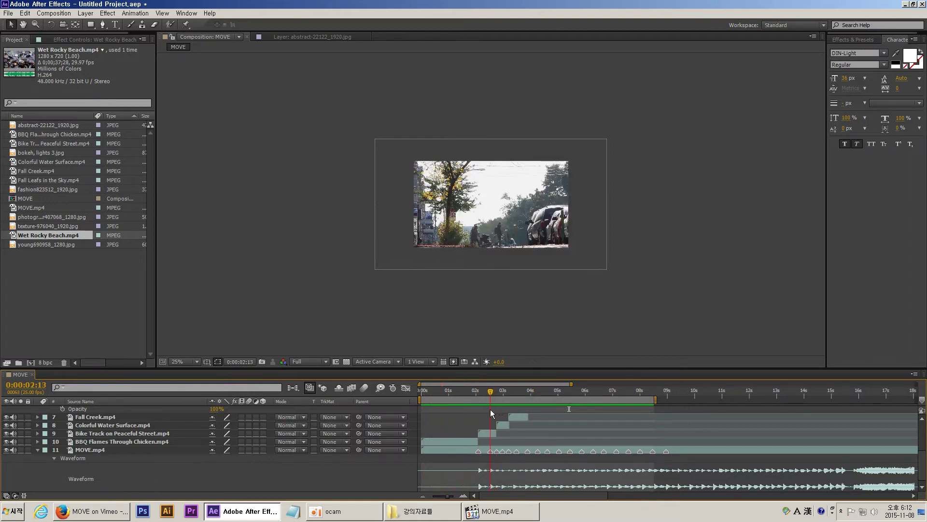
{"action": "left_click", "coordinate": [491, 434]}
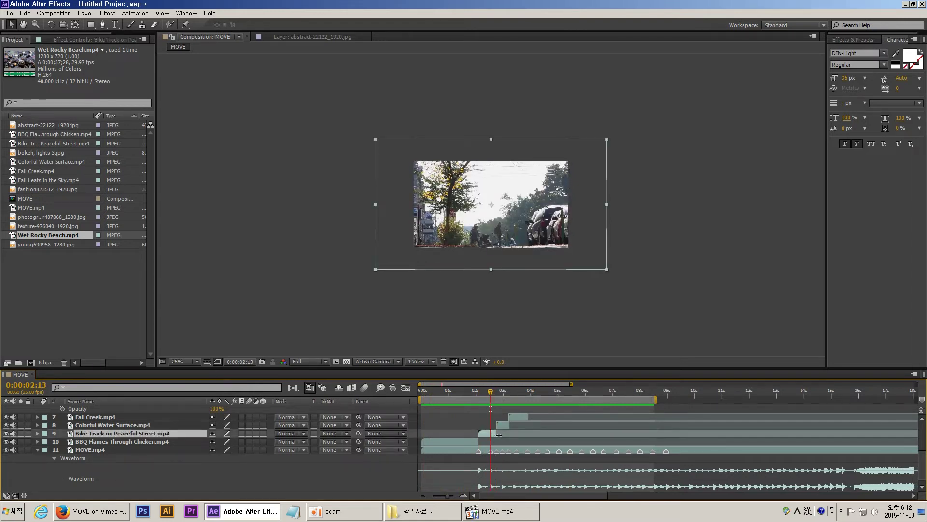
{"action": "left_click_drag", "start_coordinate": [498, 432], "coordinate": [496, 428]}
{"action": "key", "text": "ctrl+z"}
{"action": "key", "text": "ctrl+z"}
- Examine the audio waveform of MOVE.mp4 in the Graph Editor with the timeline enlarged, and return to the layer bars
{"action": "key", "text": "equal"}
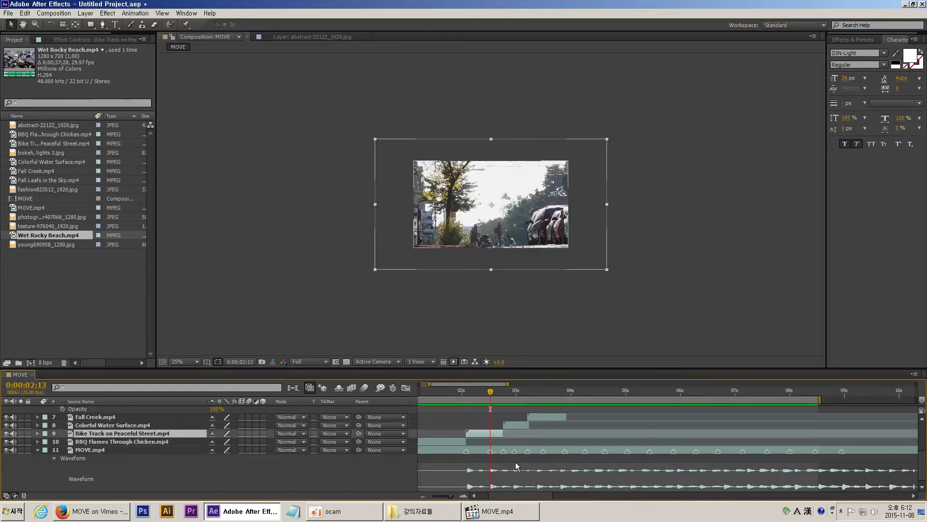
{"action": "left_click", "coordinate": [406, 389]}
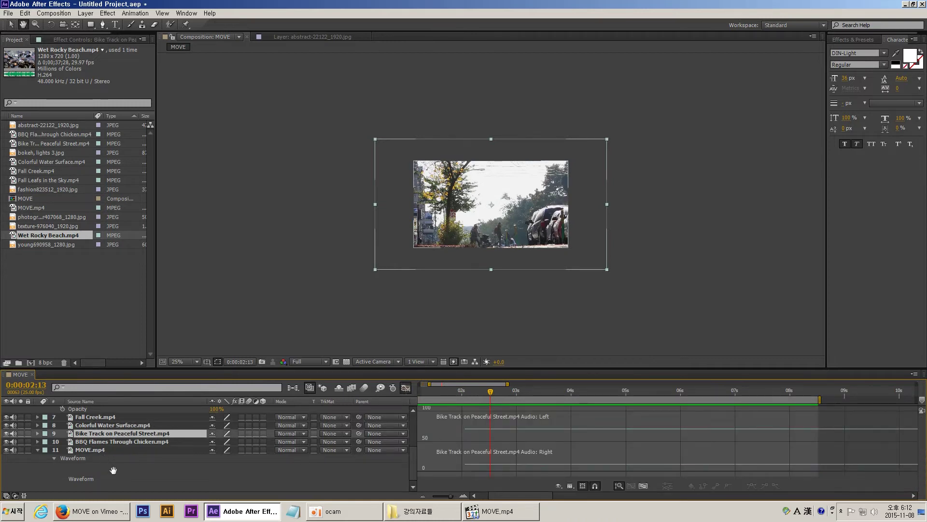
{"action": "scroll", "coordinate": [107, 461], "scroll_direction": "down", "scroll_amount": 1}
{"action": "left_click", "coordinate": [100, 445]}
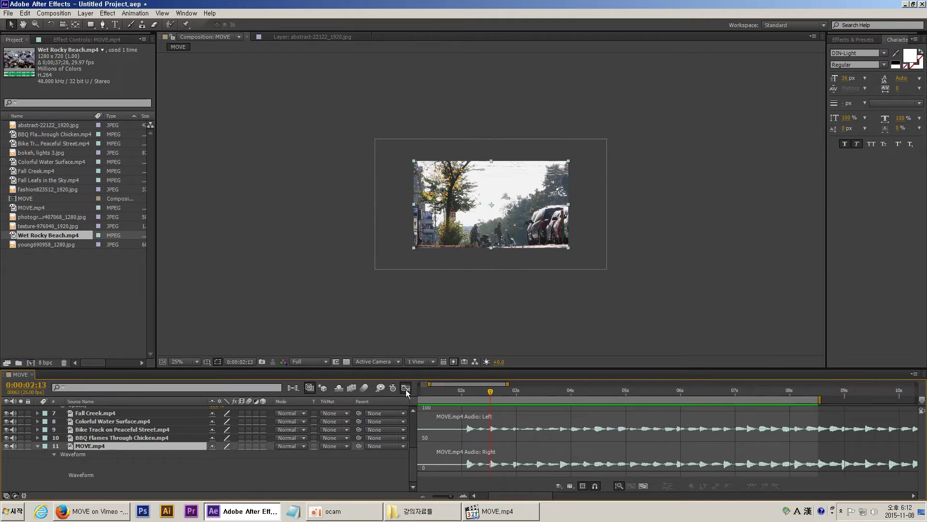
{"action": "left_click", "coordinate": [570, 486]}
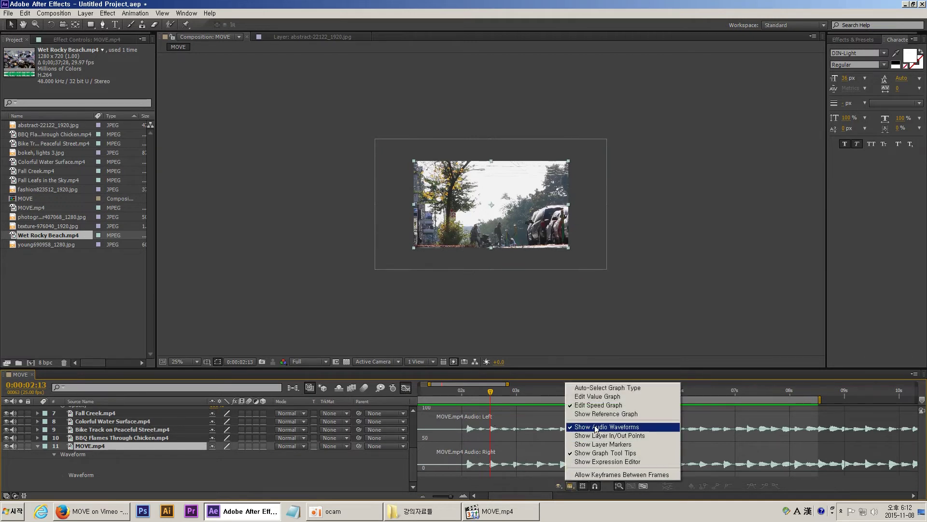
{"action": "left_click", "coordinate": [488, 451]}
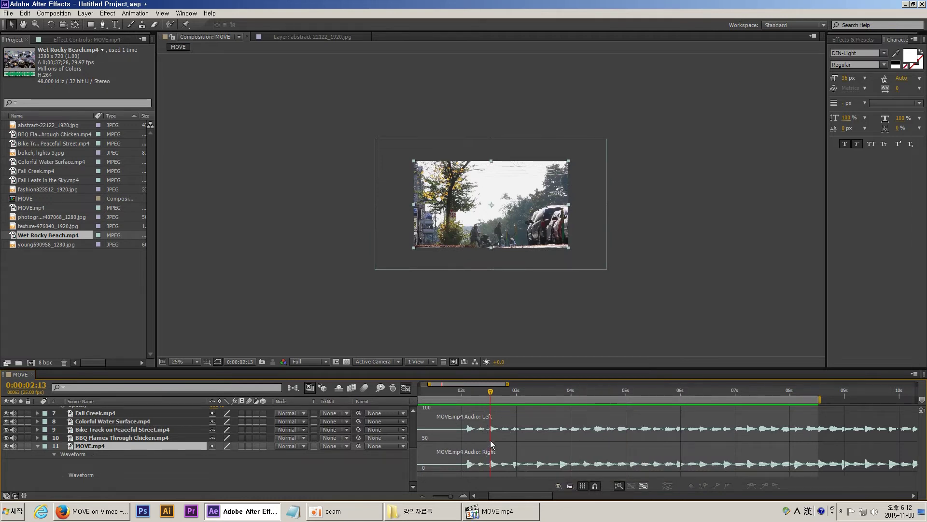
{"action": "left_click_drag", "start_coordinate": [503, 369], "coordinate": [524, 296]}
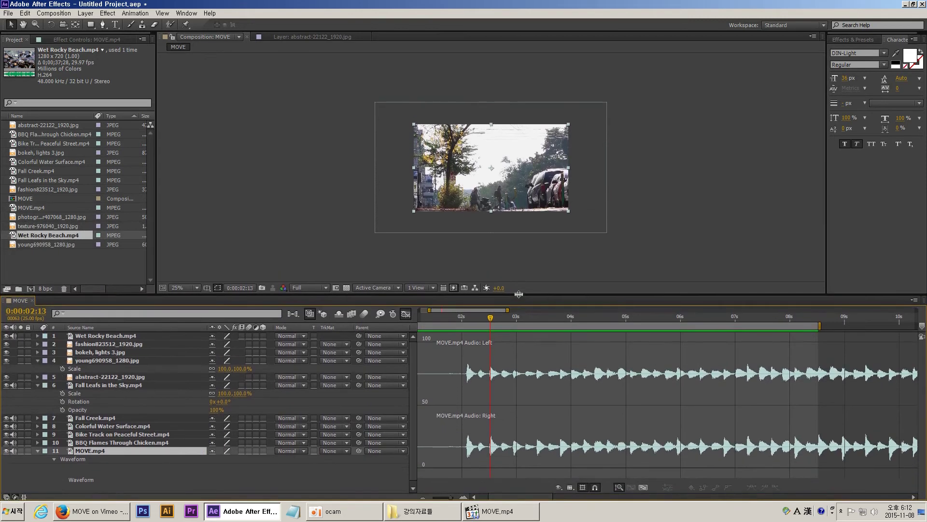
{"action": "left_click", "coordinate": [405, 314]}
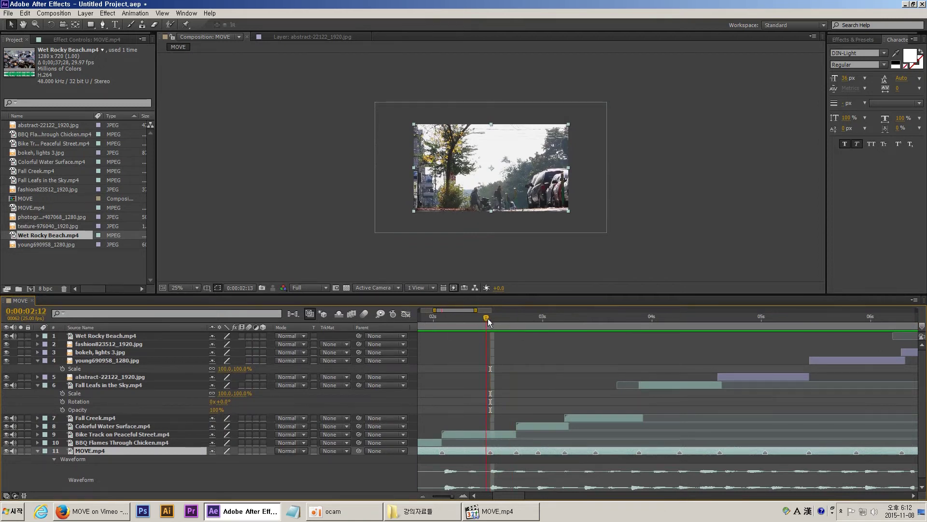
- Place the playhead at 0:00:00:23 over the BBQ Flames Through Chicken.mp4 clip and activate the Type tool
{"action": "key", "text": "minus"}
{"action": "key", "text": "minus"}
{"action": "key", "text": "minus"}
{"action": "left_click_drag", "start_coordinate": [442, 319], "coordinate": [435, 320]}
{"action": "left_click", "coordinate": [115, 25]}
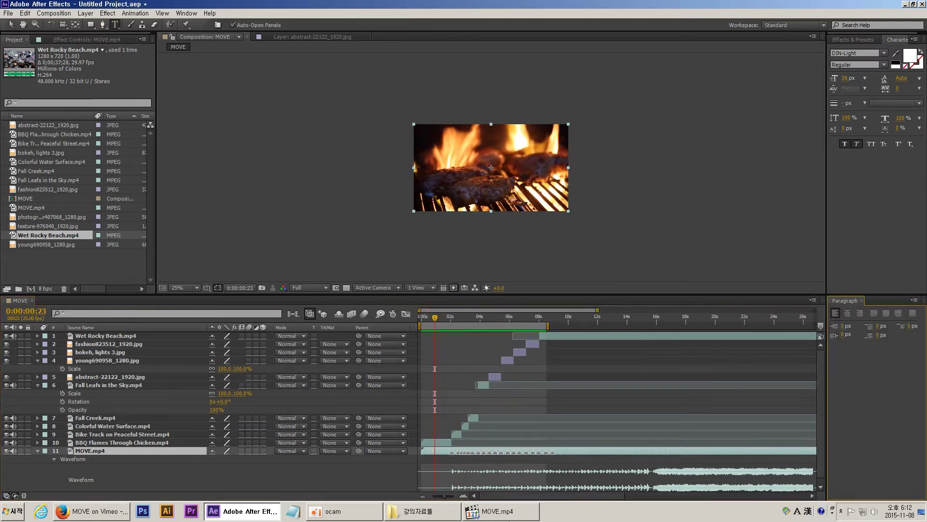
- Switch to the media player, play MOVE.mp4 to check the reference title, and return to After Effects
{"action": "left_click", "coordinate": [509, 513]}
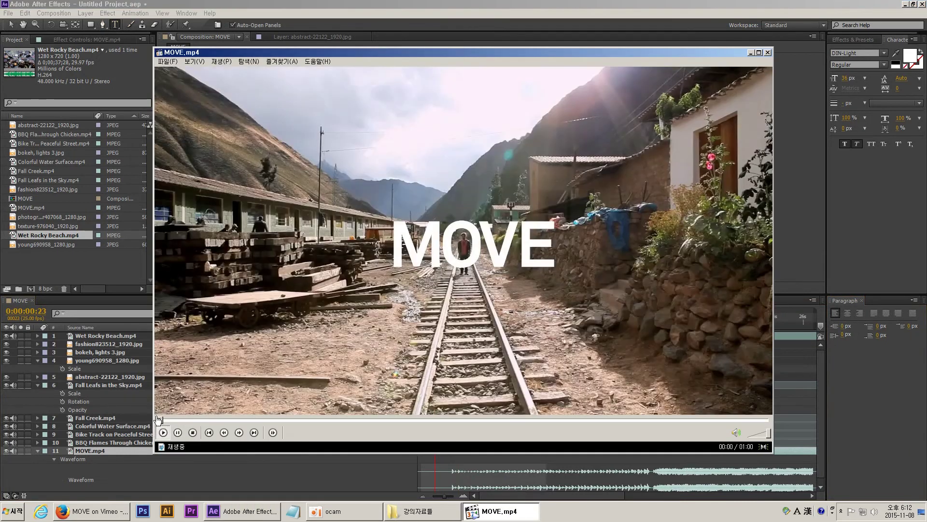
{"action": "key", "text": "space"}
{"action": "left_click", "coordinate": [305, 5]}
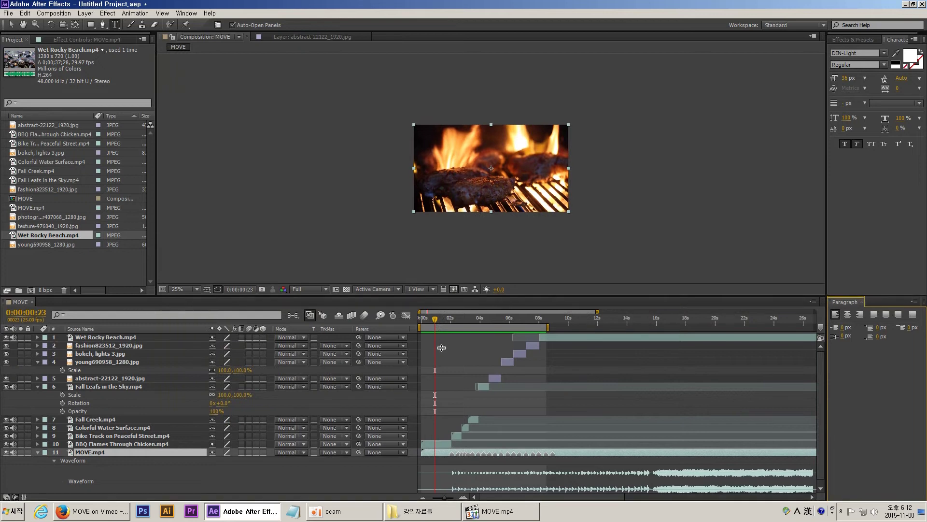
- Add a text layer reading EAT over the barbecue clip, without faux italic, and set its font to Dinbla
{"action": "left_click_drag", "start_coordinate": [441, 294], "coordinate": [440, 351]}
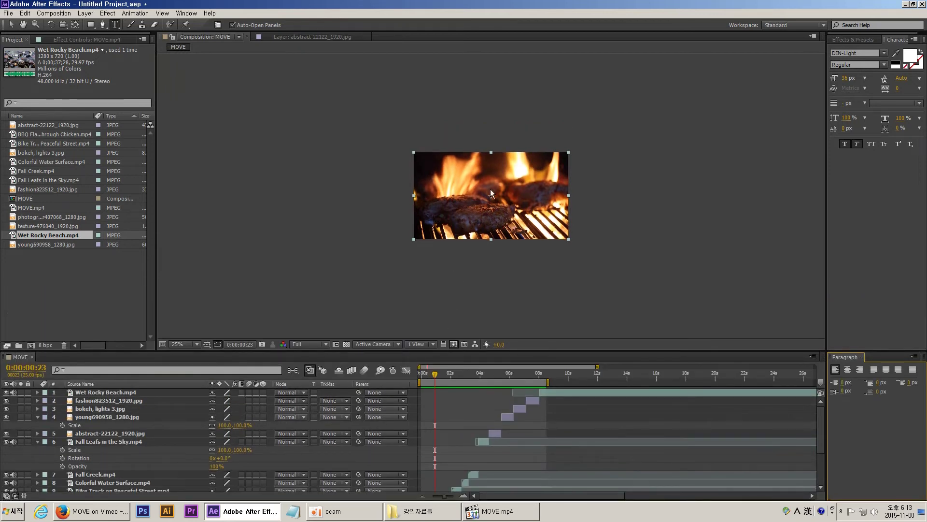
{"action": "scroll", "coordinate": [491, 193], "scroll_direction": "up", "scroll_amount": 2}
{"action": "left_click", "coordinate": [432, 211]}
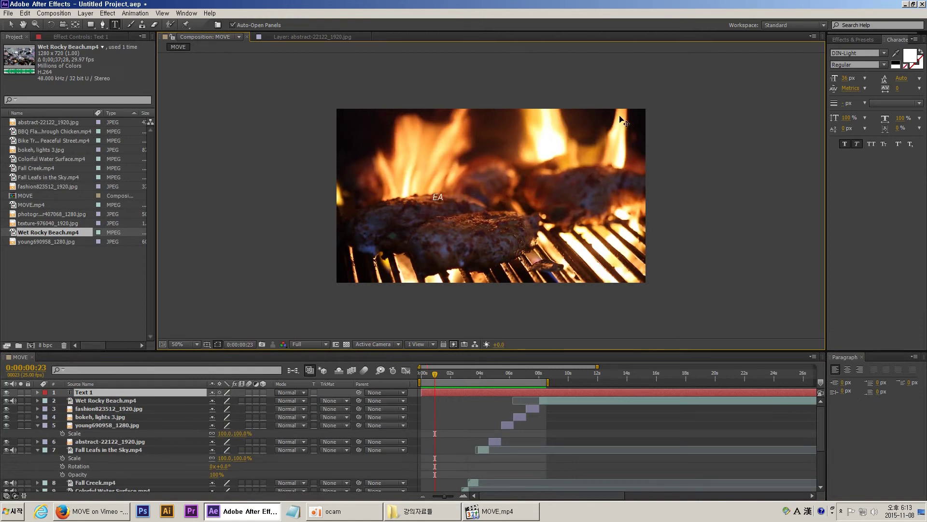
{"action": "left_click", "coordinate": [11, 24]}
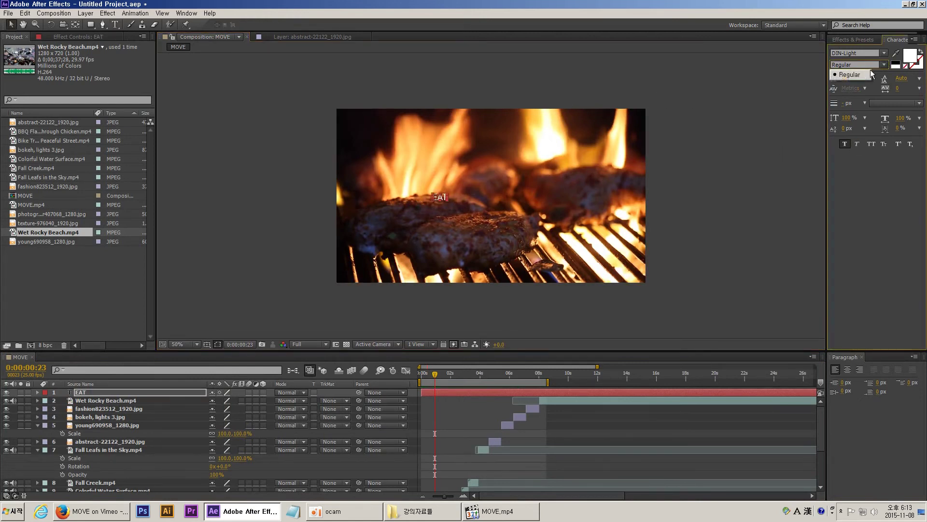
{"action": "left_click", "coordinate": [884, 53]}
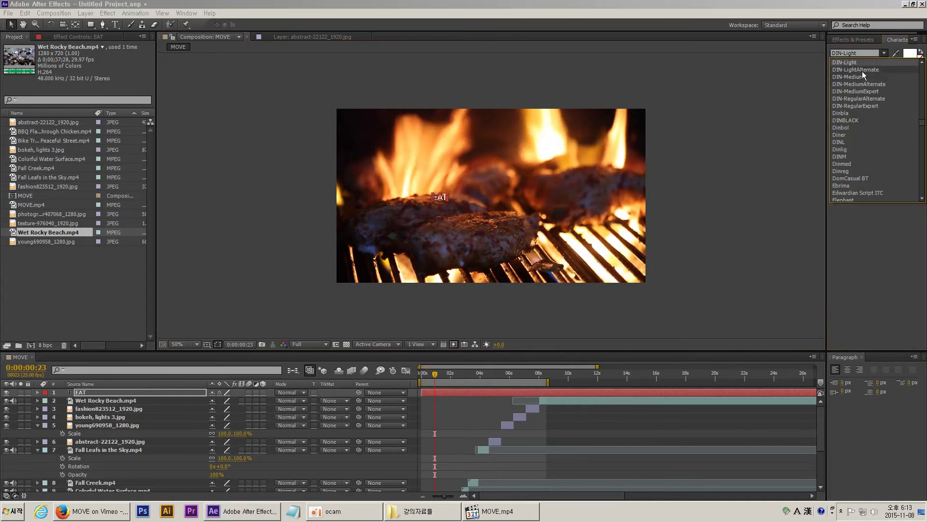
{"action": "left_click", "coordinate": [851, 115]}
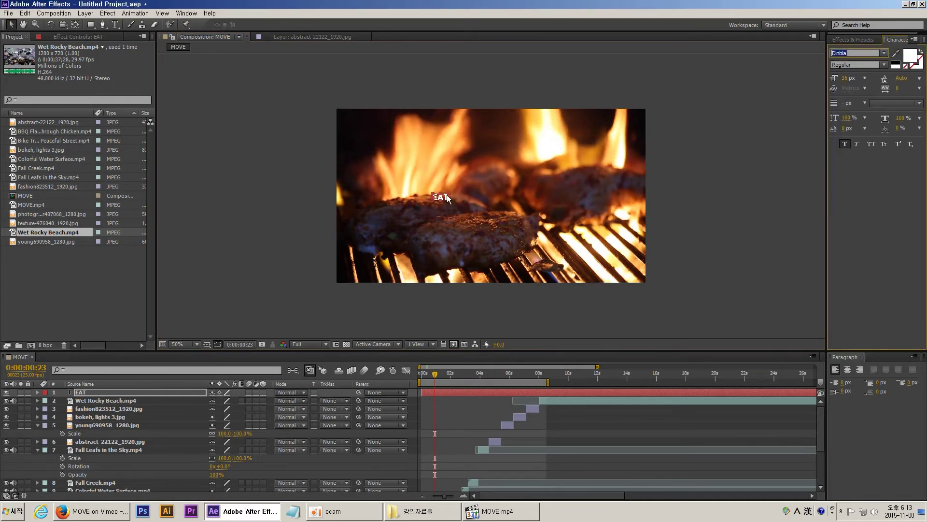
- Enlarge the EAT title to about a third of the frame width and position it mid-frame using the title/action safe guides
{"action": "left_click_drag", "start_coordinate": [453, 191], "coordinate": [547, 167]}
{"action": "key", "text": "apostrophe"}
{"action": "left_click_drag", "start_coordinate": [533, 183], "coordinate": [524, 186]}
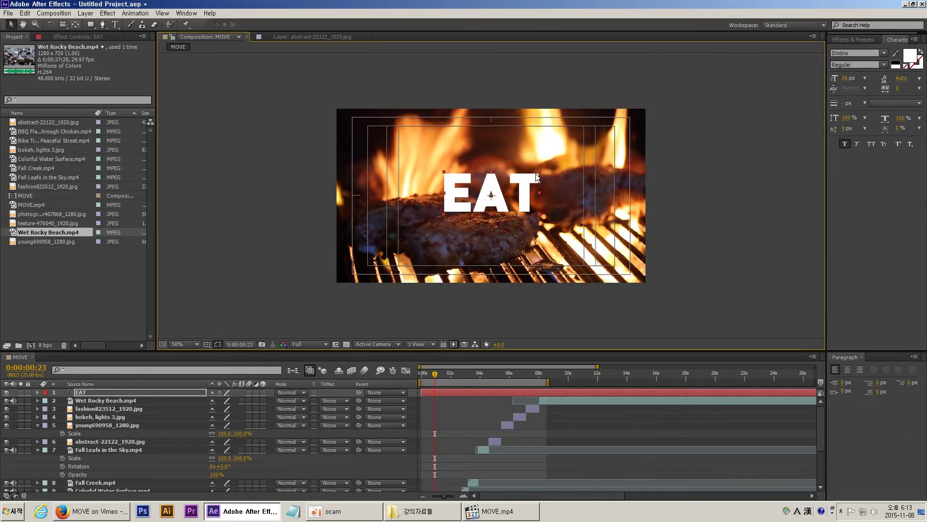
{"action": "mouse_move", "coordinate": [540, 172]}
{"action": "left_mouse_down"}
{"action": "mouse_move", "coordinate": [552, 156]}
{"action": "mouse_move", "coordinate": [540, 161]}
{"action": "left_mouse_up"}
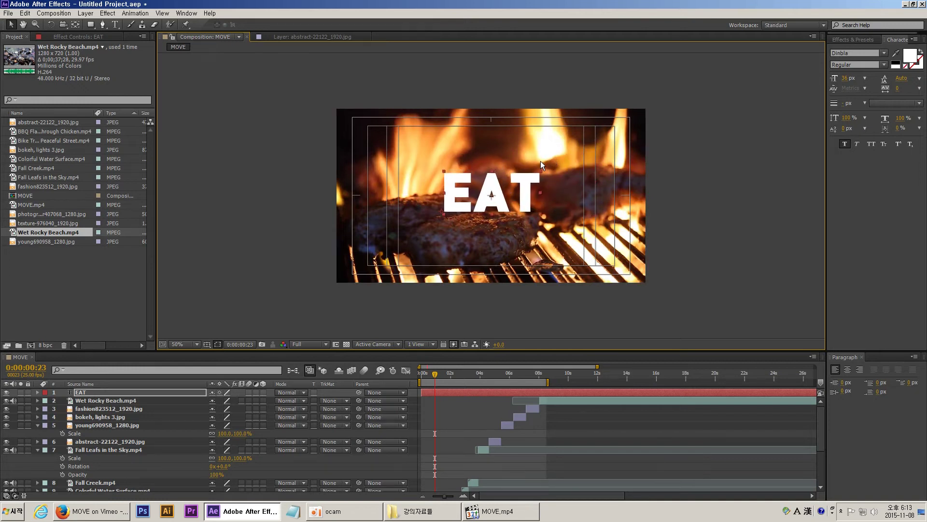
- Centre-align the EAT text, align it with the frame centre and scale it down to about a quarter of the frame width
{"action": "left_click", "coordinate": [845, 372]}
{"action": "left_click", "coordinate": [846, 370]}
{"action": "left_click_drag", "start_coordinate": [484, 202], "coordinate": [483, 202]}
{"action": "left_click_drag", "start_coordinate": [541, 172], "coordinate": [516, 198]}
- Turn off faux bold for the EAT title and change its font to Dinbol
{"action": "left_click", "coordinate": [105, 394]}
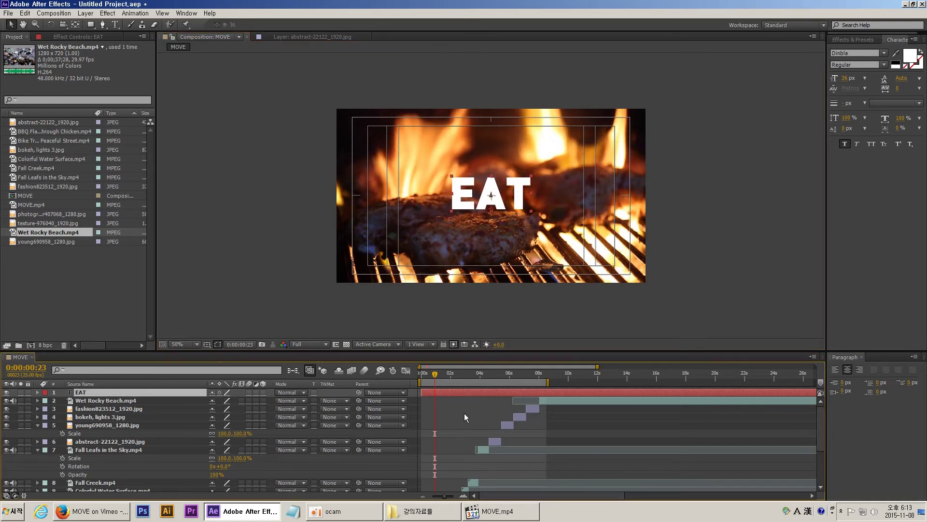
{"action": "left_click", "coordinate": [845, 144]}
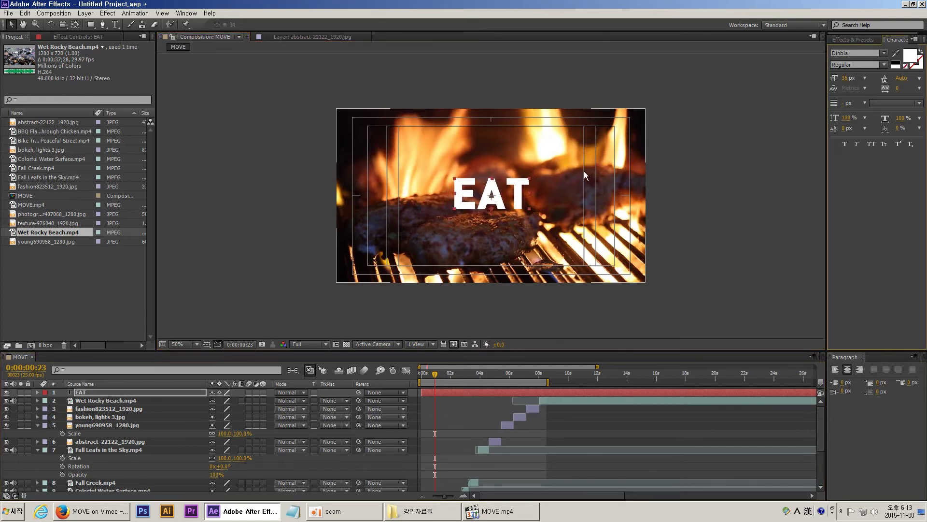
{"action": "left_click", "coordinate": [884, 53]}
{"action": "left_click", "coordinate": [849, 77]}
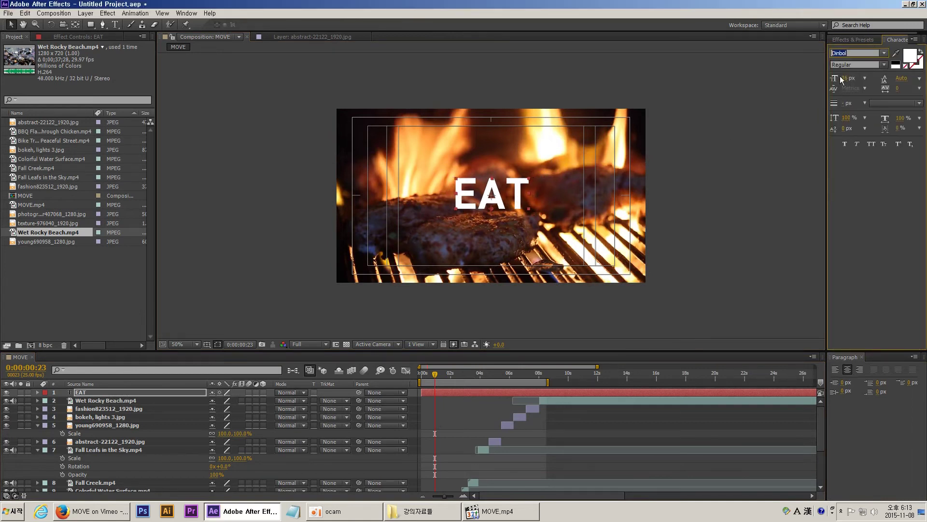
{"action": "left_click", "coordinate": [449, 418]}
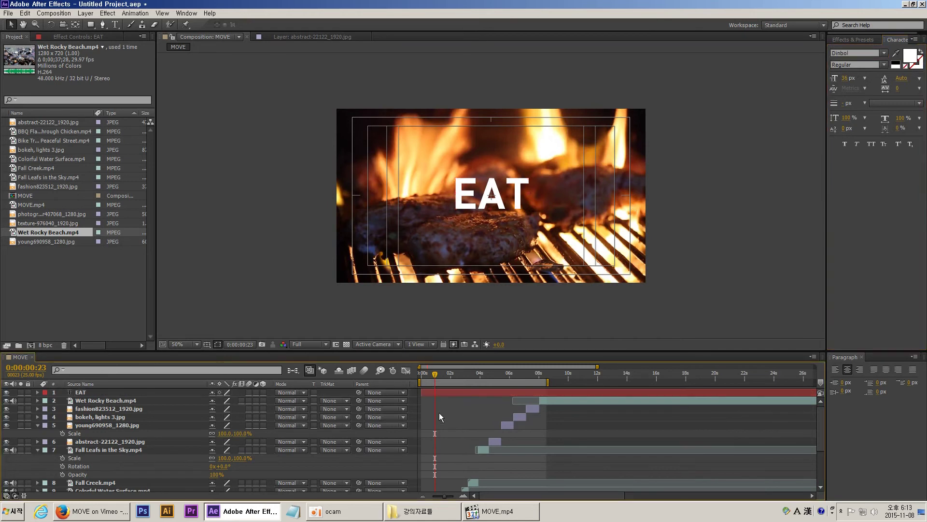
- Move the EAT layer directly above BBQ Flames Through Chicken.mp4 and trim its end to the clip's end at 0:00:02:01
{"action": "left_click_drag", "start_coordinate": [435, 373], "coordinate": [438, 377]}
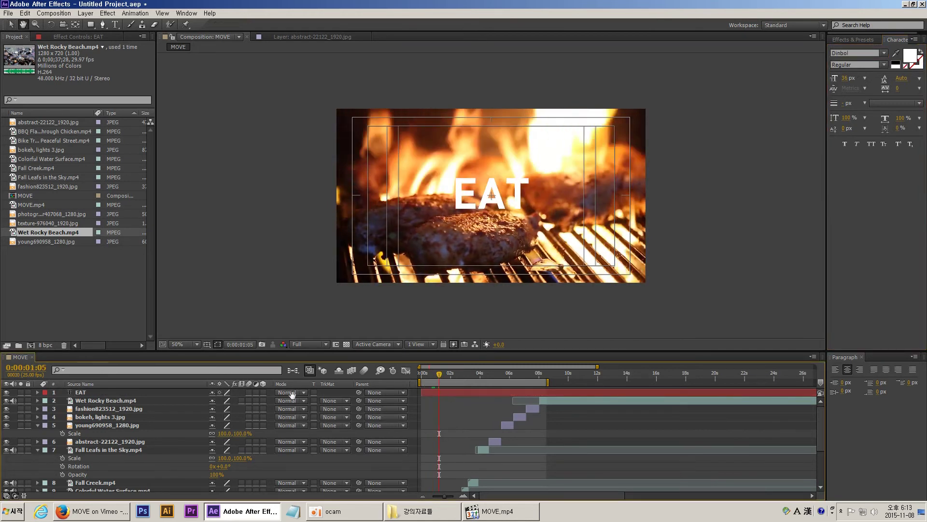
{"action": "left_click_drag", "start_coordinate": [87, 392], "coordinate": [95, 478]}
{"action": "scroll", "coordinate": [379, 433], "scroll_direction": "down", "scroll_amount": 4}
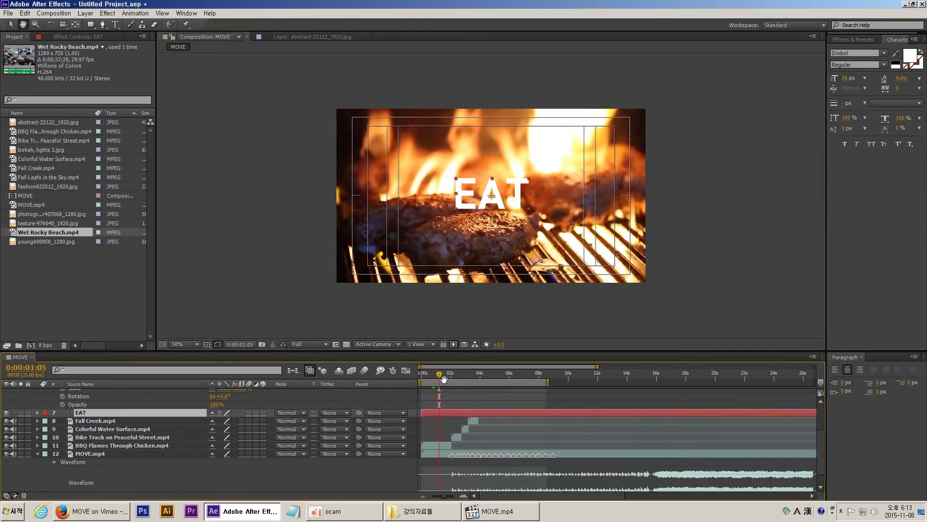
{"action": "left_click_drag", "start_coordinate": [159, 431], "coordinate": [160, 437]}
{"action": "left_click", "coordinate": [451, 377]}
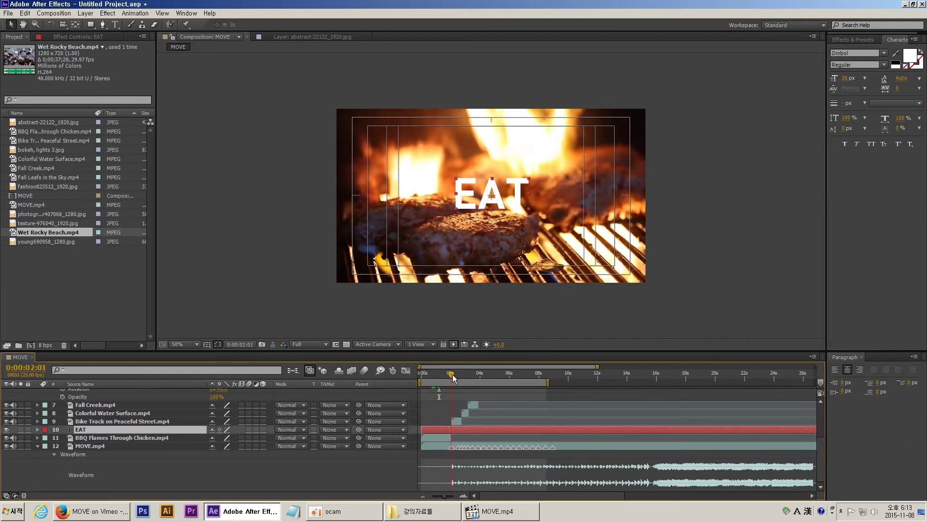
{"action": "key", "text": "alt+bracketright"}
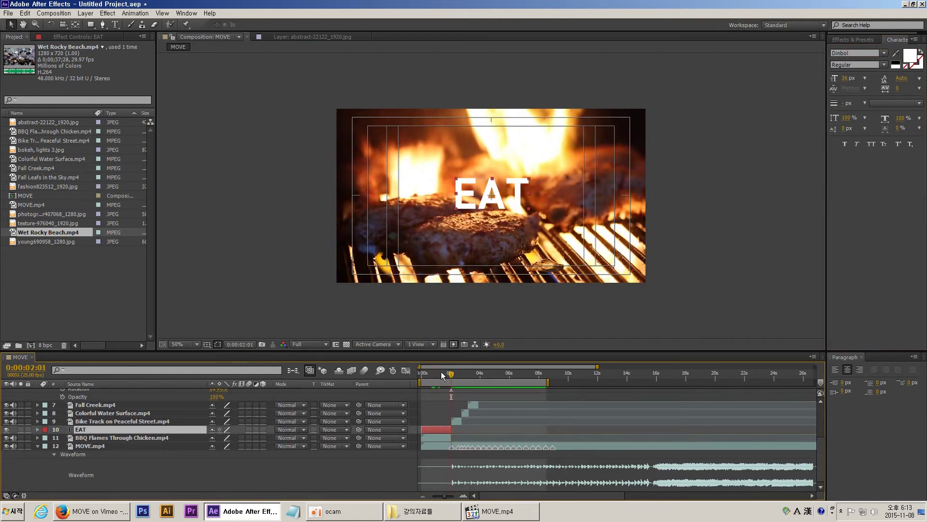
- Scrub through the edit from the EAT title to just past the last beat marker
{"action": "left_click", "coordinate": [431, 375]}
{"action": "left_click_drag", "start_coordinate": [430, 374], "coordinate": [439, 375]}
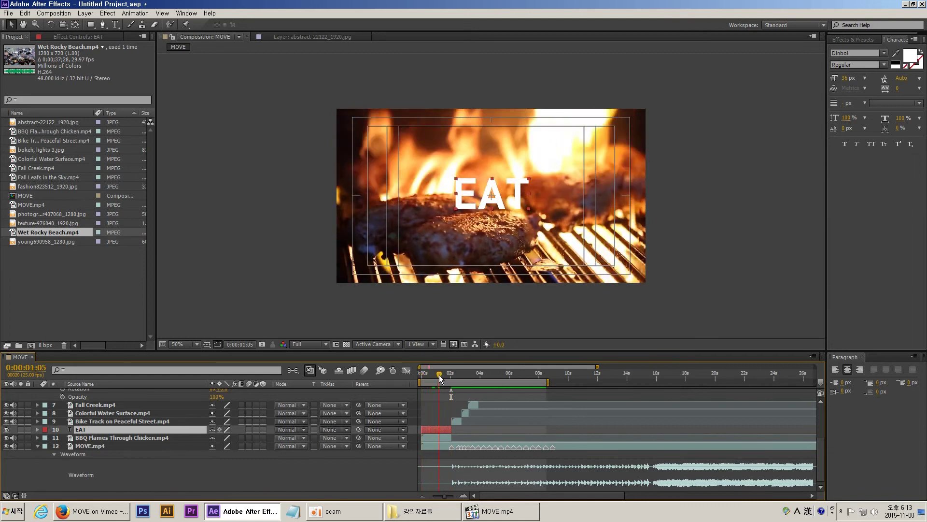
{"action": "left_click", "coordinate": [436, 392]}
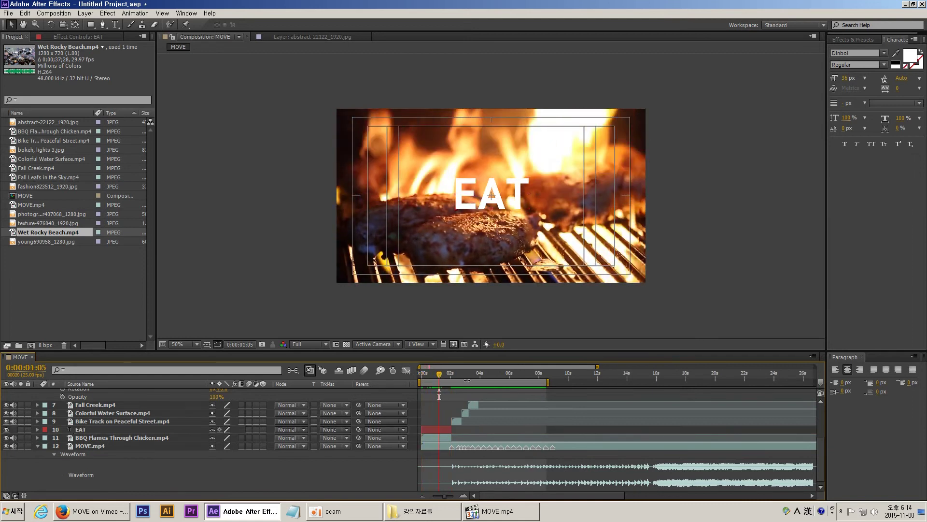
{"action": "left_click_drag", "start_coordinate": [445, 376], "coordinate": [501, 432]}
{"action": "left_click", "coordinate": [498, 417]}
{"action": "left_click_drag", "start_coordinate": [502, 375], "coordinate": [552, 390]}
{"action": "left_click", "coordinate": [510, 410]}
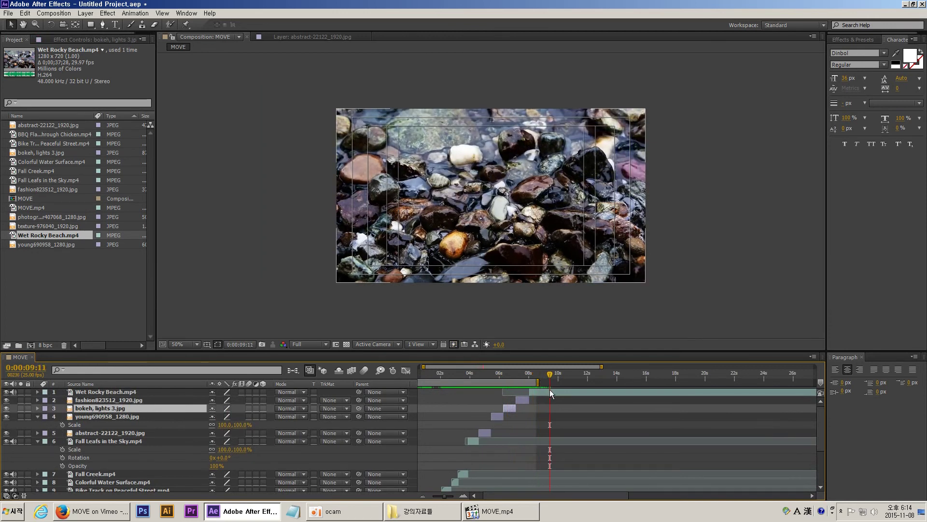
{"action": "left_click", "coordinate": [552, 391]}
- Duplicate the EAT title to the top of the layer stack, starting at 0:00:09:04, and extend the work area to the copy's end
{"action": "left_click_drag", "start_coordinate": [467, 473], "coordinate": [474, 440]}
{"action": "left_click", "coordinate": [439, 453]}
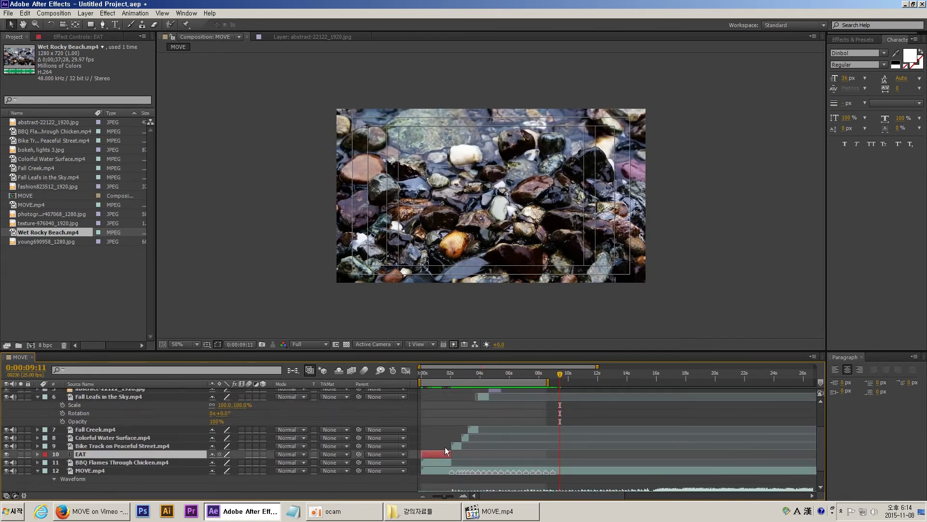
{"action": "key", "text": "ctrl+d"}
{"action": "key", "text": "ctrl+shift+]"}
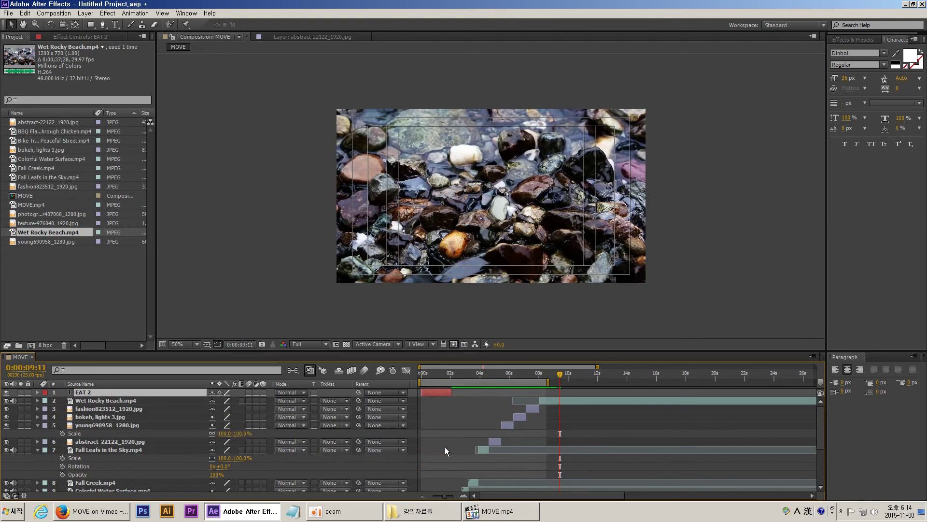
{"action": "key", "text": "bracketleft"}
{"action": "left_click", "coordinate": [557, 378]}
{"action": "mouse_move", "coordinate": [557, 377]}
{"action": "left_mouse_down"}
{"action": "mouse_move", "coordinate": [565, 390]}
{"action": "mouse_move", "coordinate": [582, 379]}
{"action": "mouse_move", "coordinate": [554, 377]}
{"action": "mouse_move", "coordinate": [586, 377]}
{"action": "mouse_move", "coordinate": [550, 375]}
{"action": "left_mouse_up"}
{"action": "key", "text": "n"}
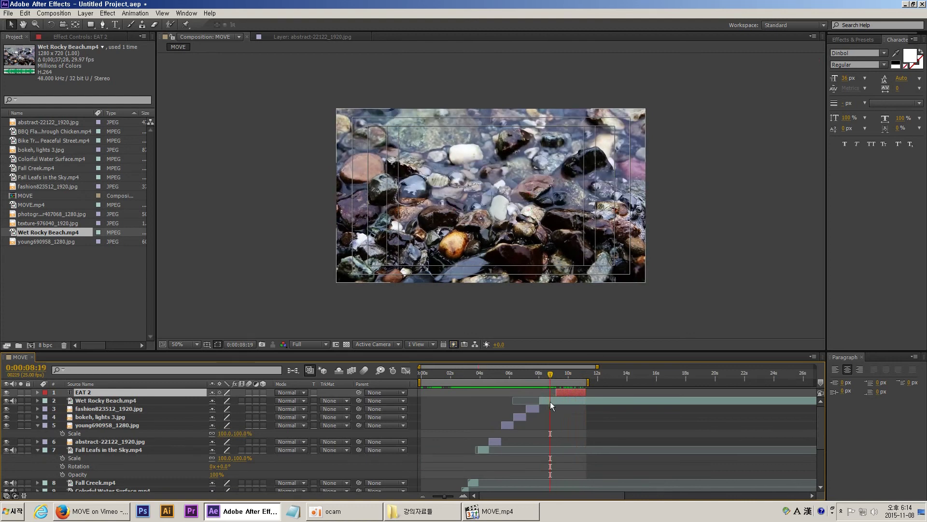
- Switch to the MOVE.mp4 player and review the reference video's last shots before its closing title
{"action": "left_click", "coordinate": [550, 401]}
{"action": "left_click", "coordinate": [502, 511]}
{"action": "left_click", "coordinate": [745, 420]}
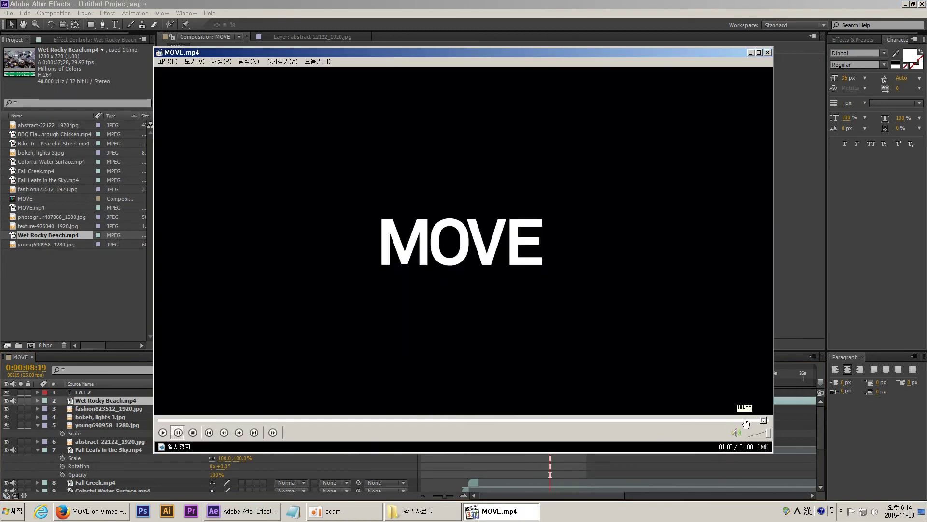
{"action": "left_click", "coordinate": [694, 420]}
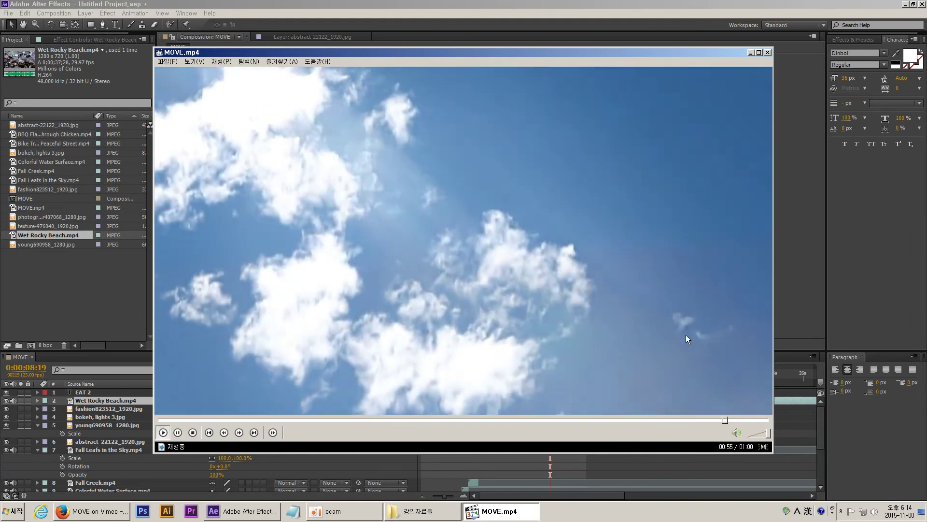
{"action": "left_click", "coordinate": [607, 375]}
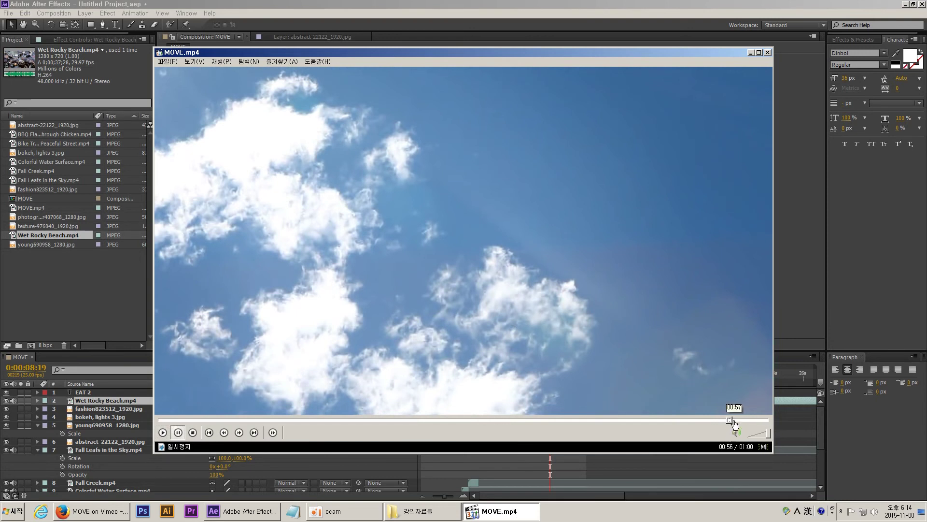
{"action": "key", "text": "space"}
{"action": "key", "text": "space"}
{"action": "left_click", "coordinate": [584, 470]}
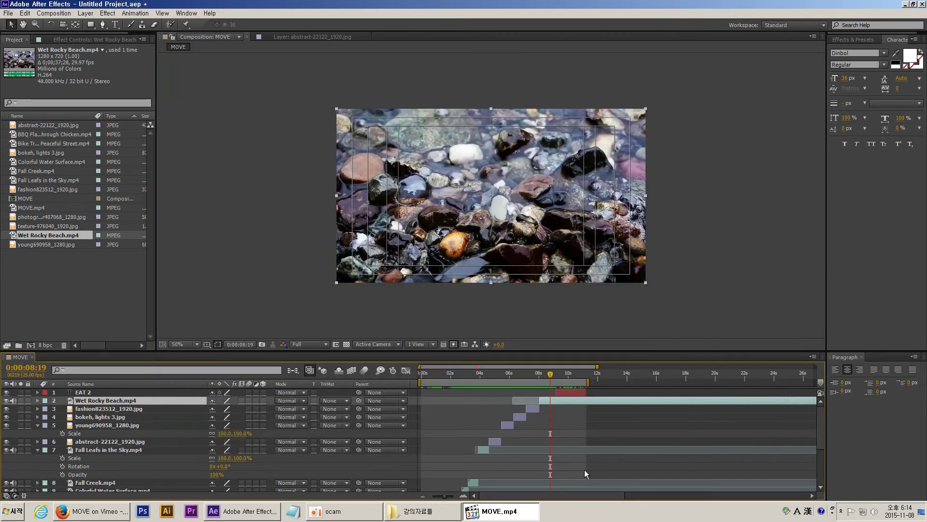
- Trim the end of the Wet Rocky Beach.mp4 layer to 0:00:09:04, where the duplicated EAT title starts
{"action": "left_click", "coordinate": [555, 374]}
{"action": "left_click", "coordinate": [569, 392]}
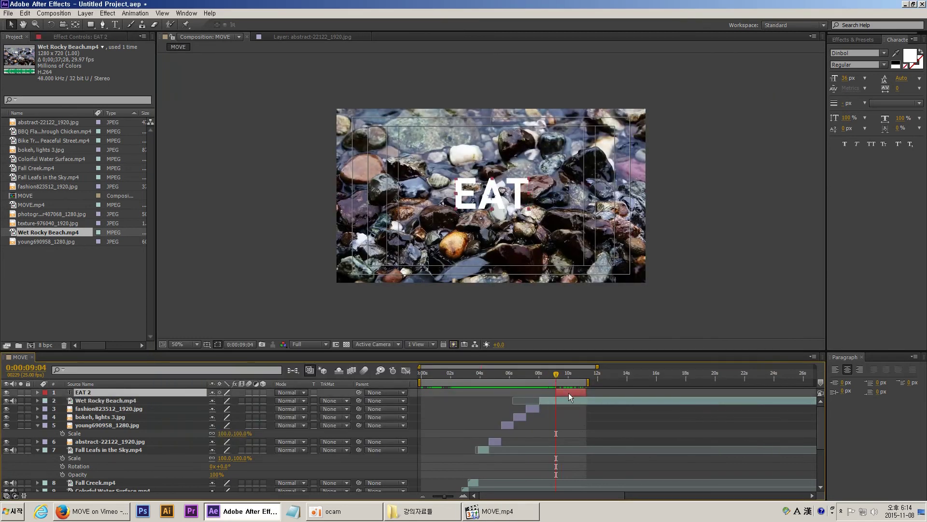
{"action": "left_click", "coordinate": [567, 401]}
{"action": "key", "text": "alt+bracketright"}
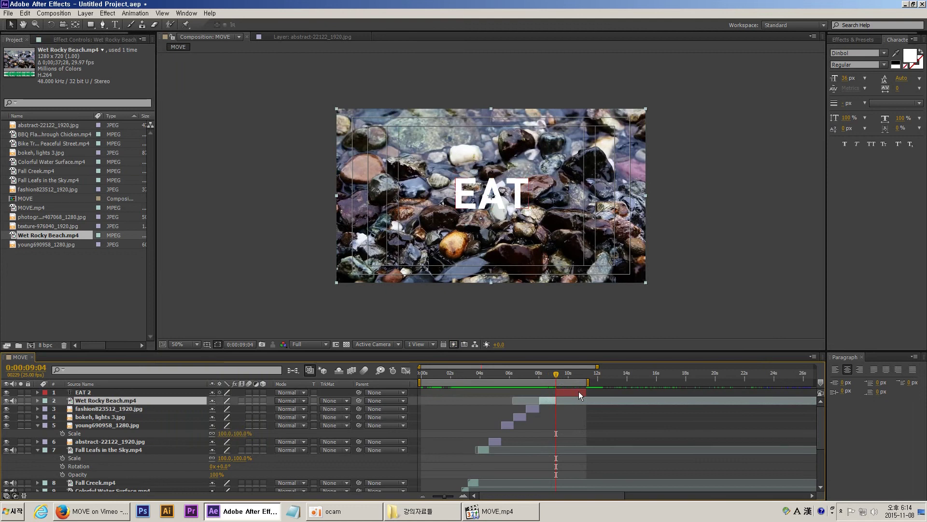
- Trim the end of the MOVE.mp4 soundtrack layer to 0:00:09:04 and check the cut to the closing title
{"action": "left_click", "coordinate": [560, 377]}
{"action": "left_click_drag", "start_coordinate": [558, 377], "coordinate": [555, 378]}
{"action": "scroll", "coordinate": [566, 424], "scroll_direction": "down", "scroll_amount": 5}
{"action": "left_click", "coordinate": [566, 445]}
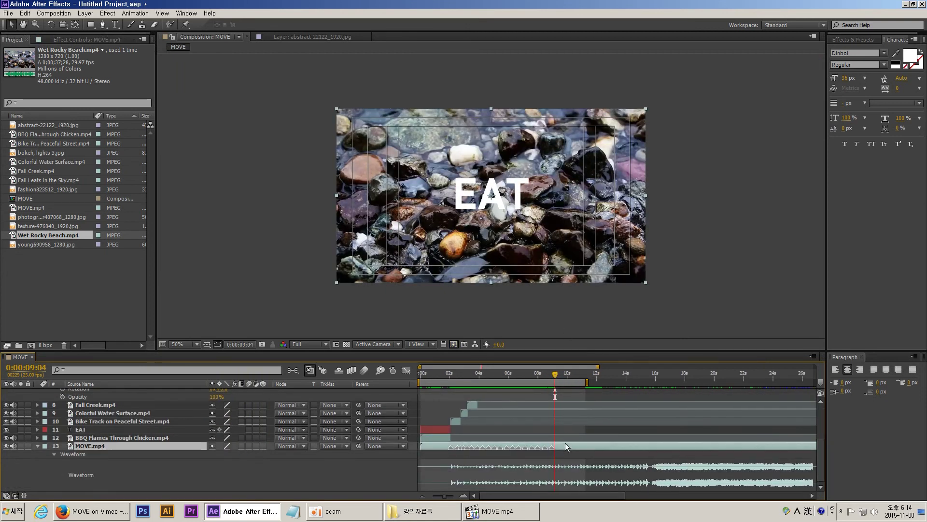
{"action": "key", "text": "alt+bracketright"}
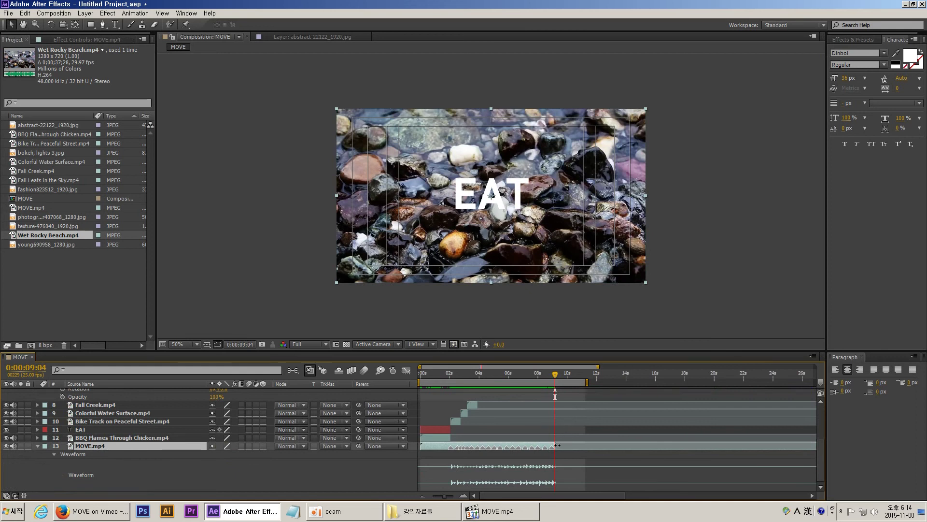
{"action": "key", "text": "Page_Up"}
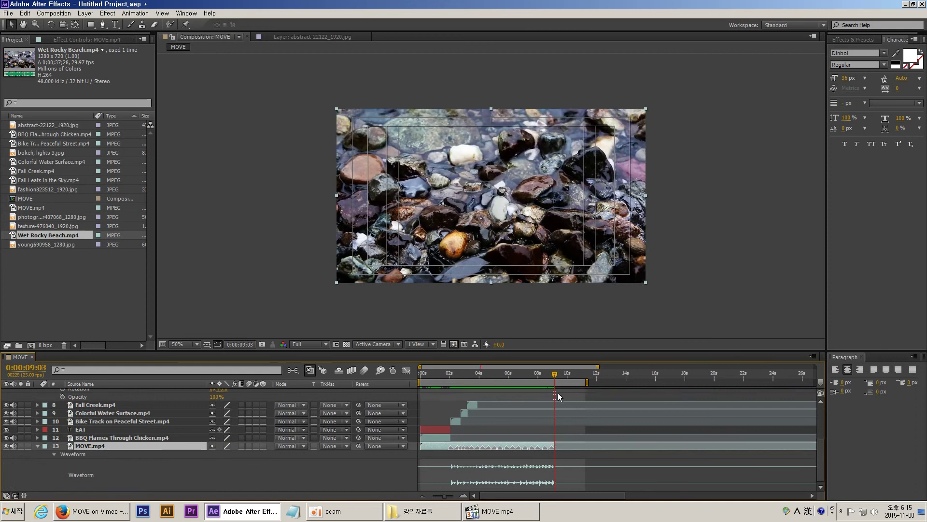
{"action": "left_click_drag", "start_coordinate": [554, 375], "coordinate": [560, 376]}
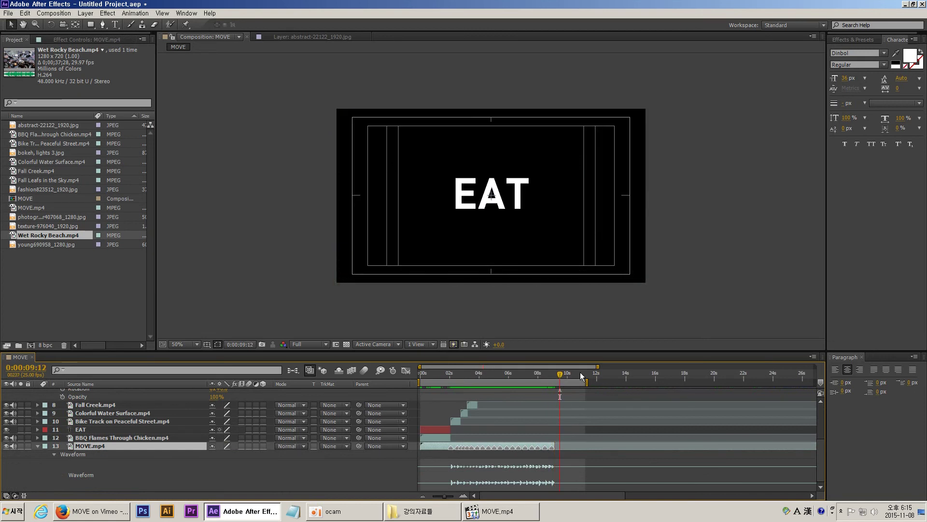
- Check the MOVE composition's settings
{"action": "left_click", "coordinate": [54, 13]}
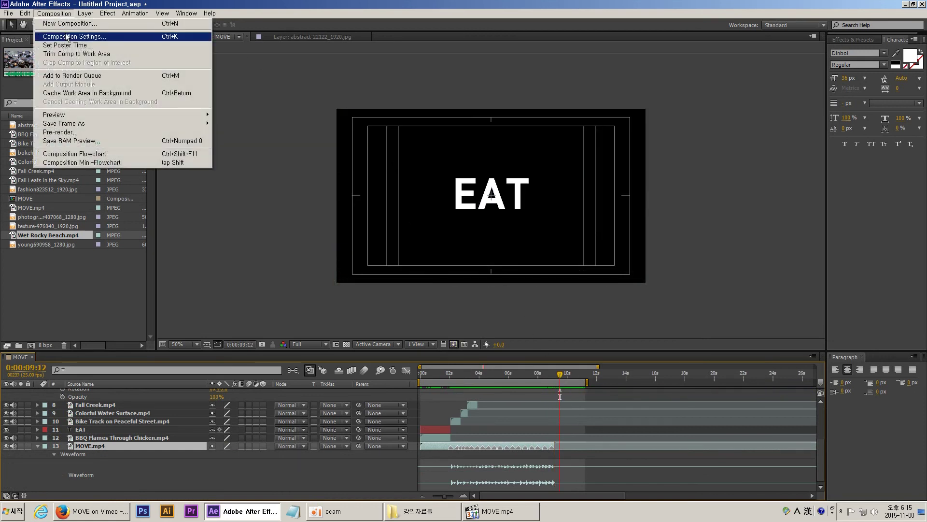
{"action": "left_click", "coordinate": [78, 36]}
{"action": "left_click", "coordinate": [443, 300]}
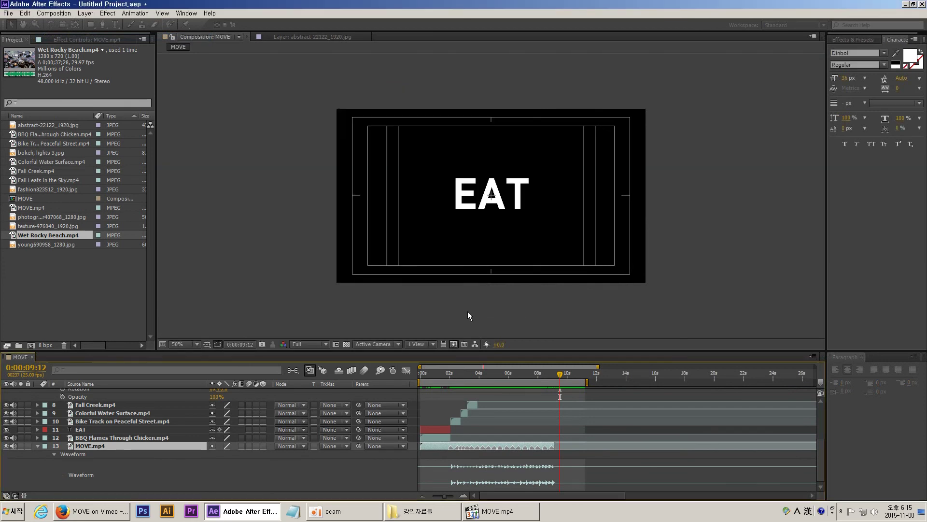
- Preview the whole edit from the start and move to the closing title at 0:00:10:04
{"action": "left_click", "coordinate": [563, 420]}
{"action": "left_click", "coordinate": [572, 396]}
{"action": "scroll", "coordinate": [572, 395], "scroll_direction": "up", "scroll_amount": 5}
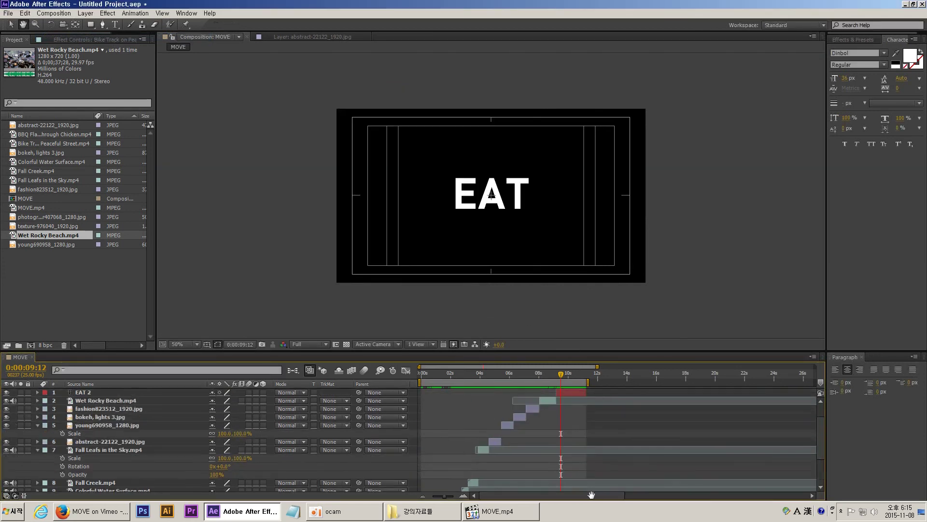
{"action": "left_click_drag", "start_coordinate": [561, 373], "coordinate": [399, 376]}
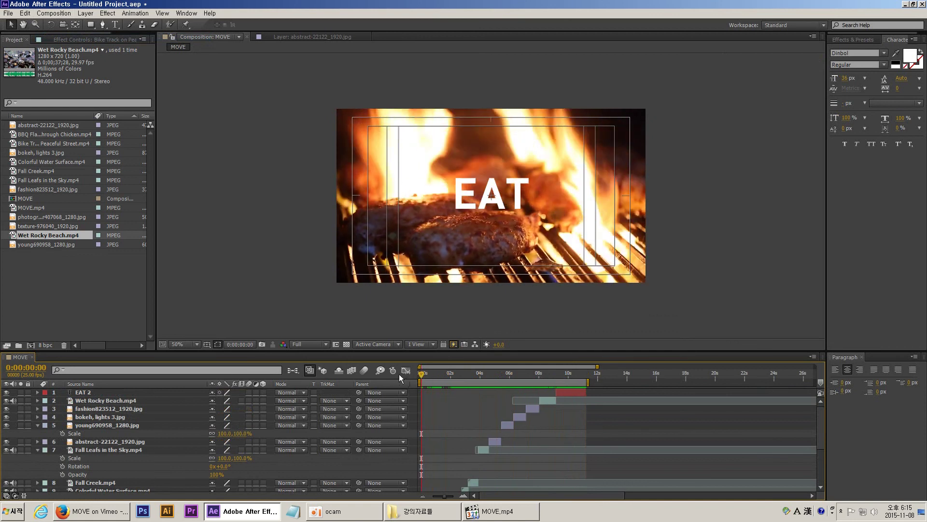
{"action": "key", "text": "space"}
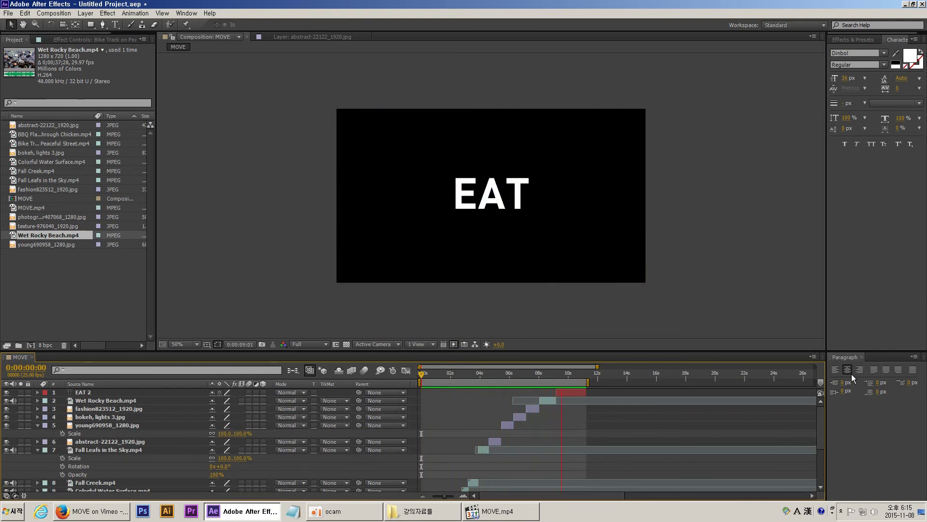
{"action": "left_click_drag", "start_coordinate": [422, 379], "coordinate": [570, 379]}
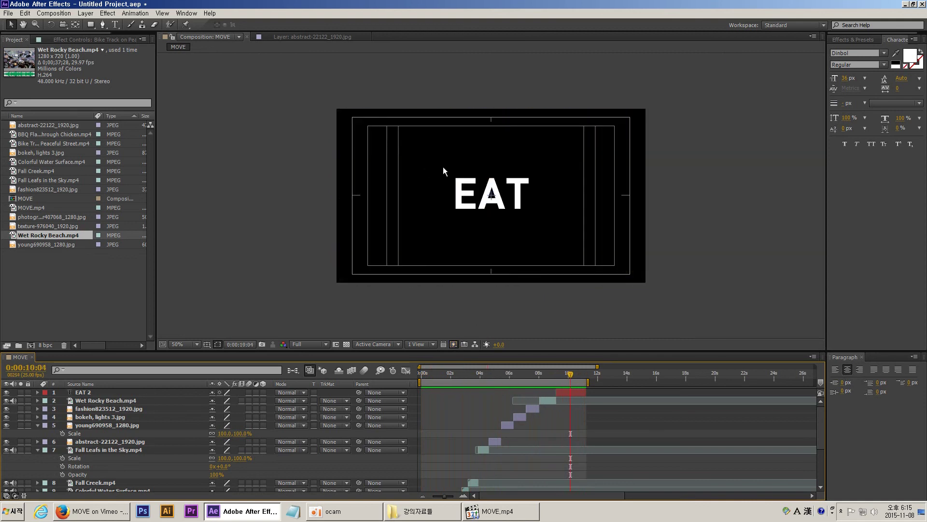
- Hide the title/action safe guides and scrub through the edit back to the opening EAT title at 0:00:00:09
{"action": "key", "text": "apostrophe"}
{"action": "left_click_drag", "start_coordinate": [433, 378], "coordinate": [551, 414]}
{"action": "key", "text": "ctrl+z"}
{"action": "left_click_drag", "start_coordinate": [524, 377], "coordinate": [427, 377]}
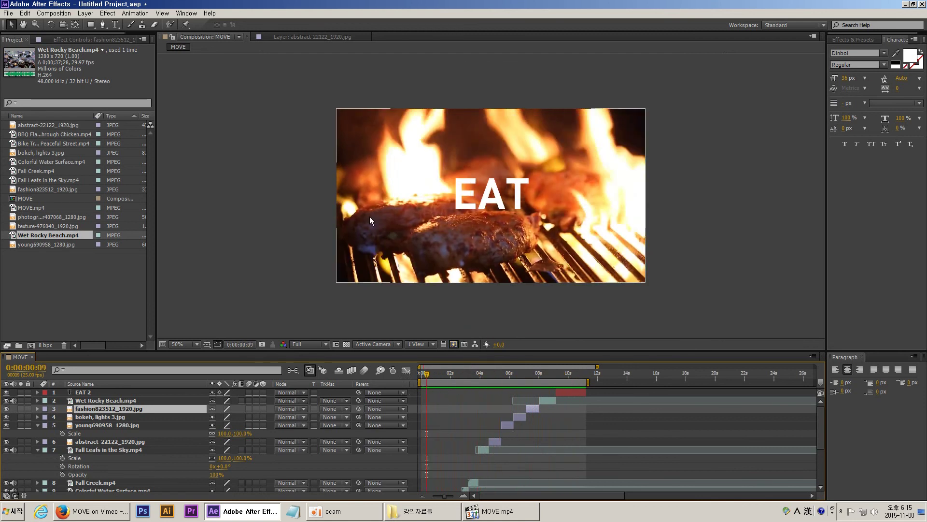